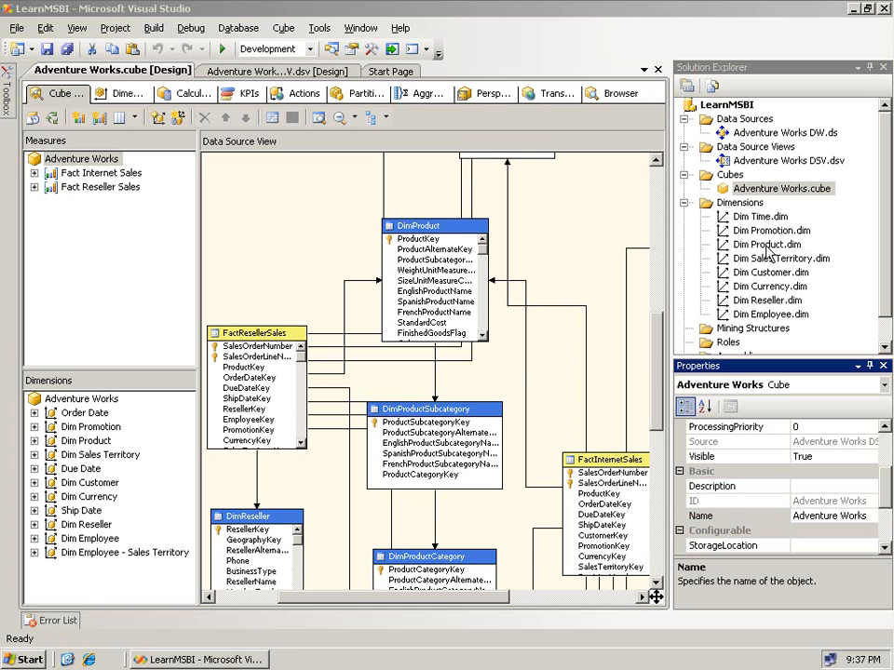
# Step: Open the Dim Product dimension in the designer, widen its data source view pane and enlarge the table diagram
pyautogui.doubleClick(766, 246)
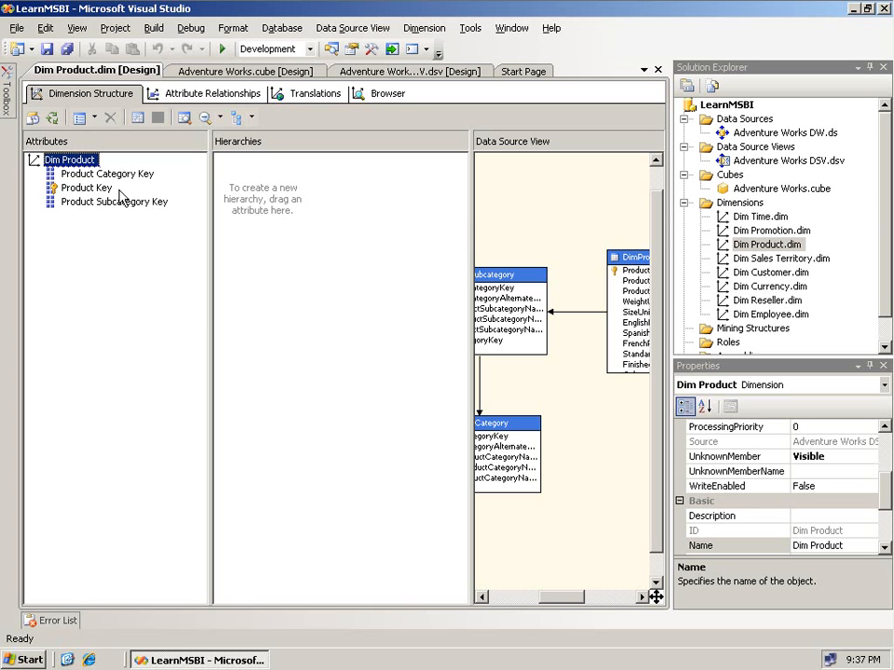
pyautogui.moveTo(469, 302); pyautogui.dragTo(405, 303)
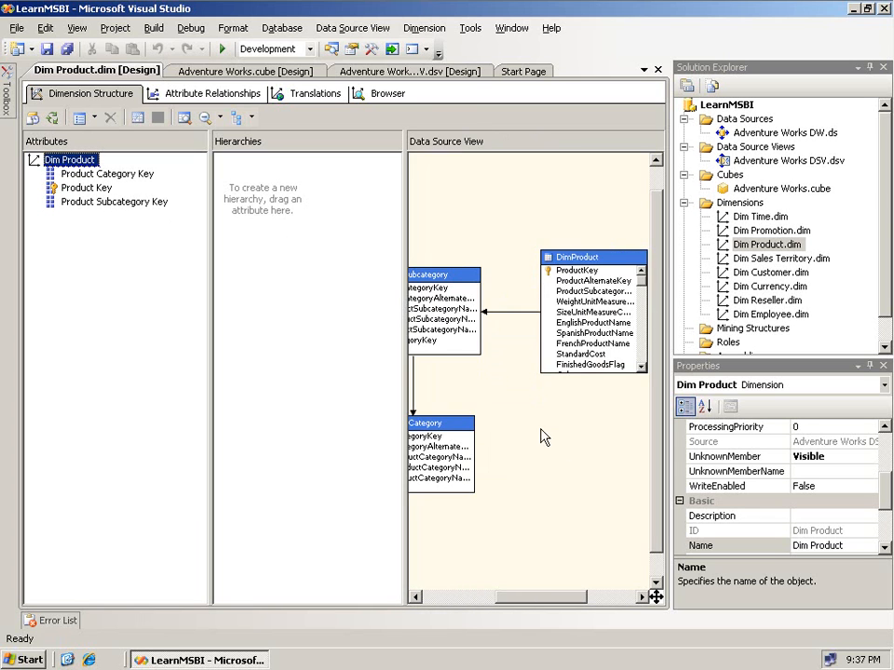
pyautogui.moveTo(548, 603); pyautogui.dragTo(523, 606)
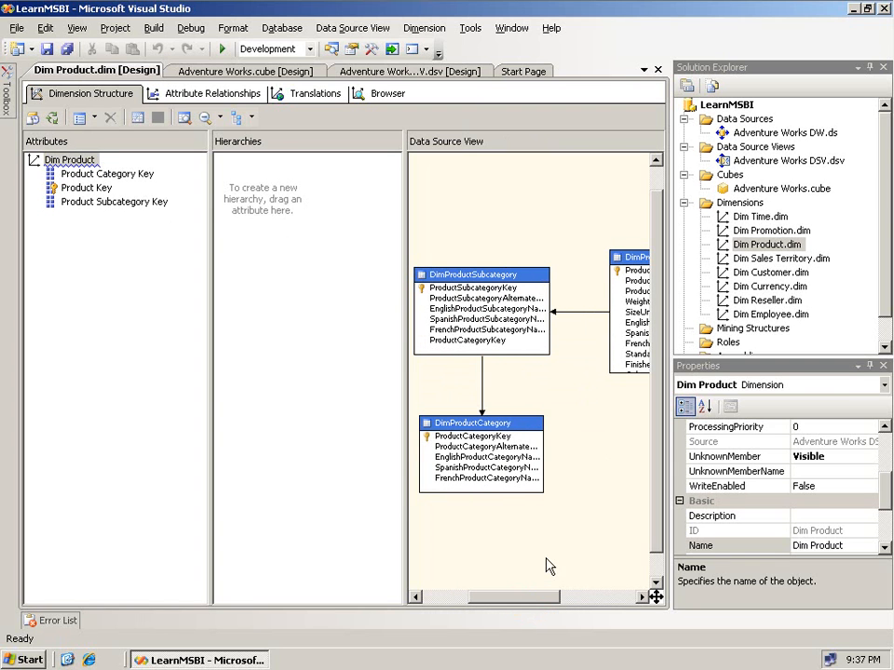
pyautogui.rightClick(546, 561)
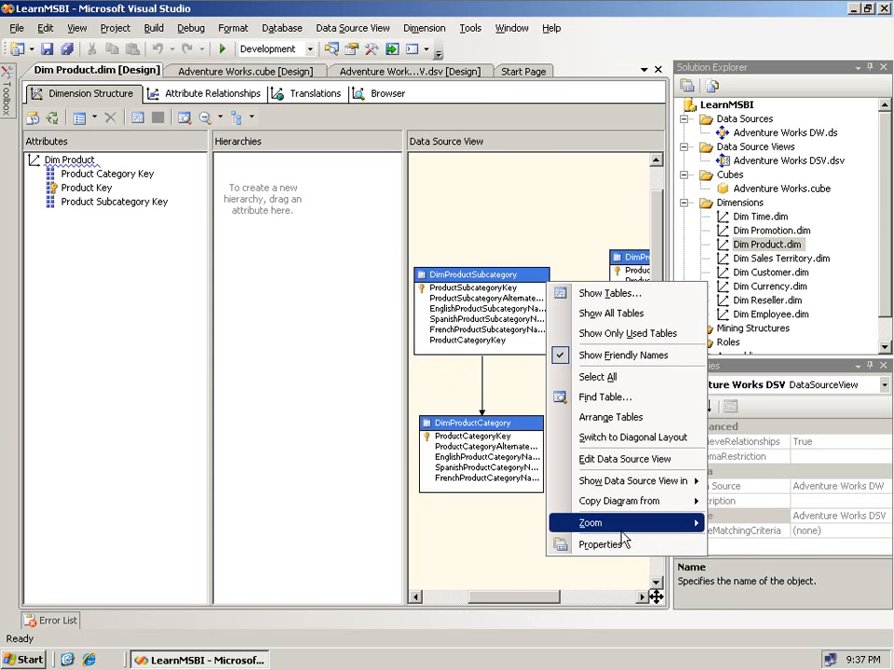
pyautogui.moveTo(592, 524)
pyautogui.click(754, 536)
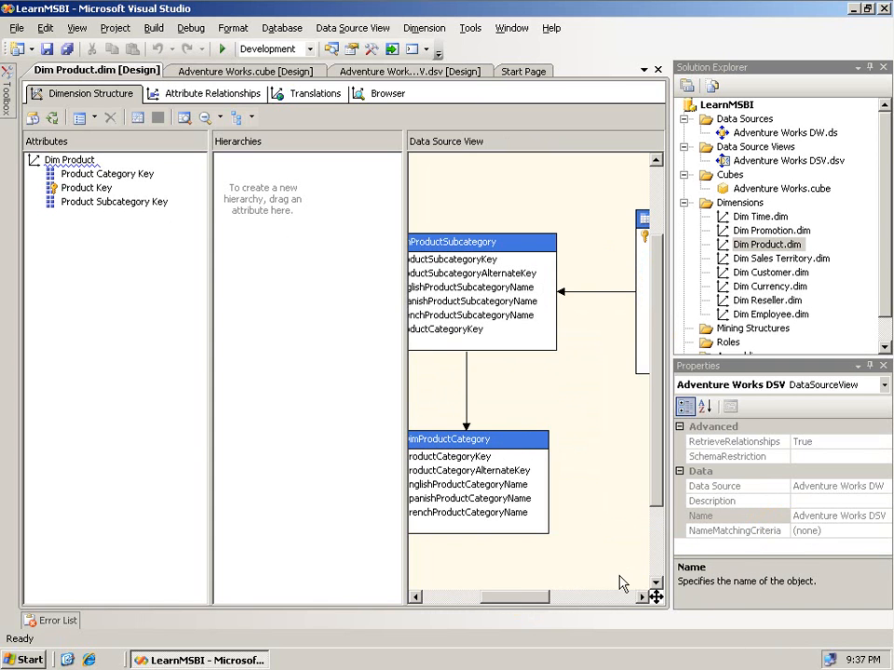
pyautogui.moveTo(534, 599); pyautogui.dragTo(506, 599)
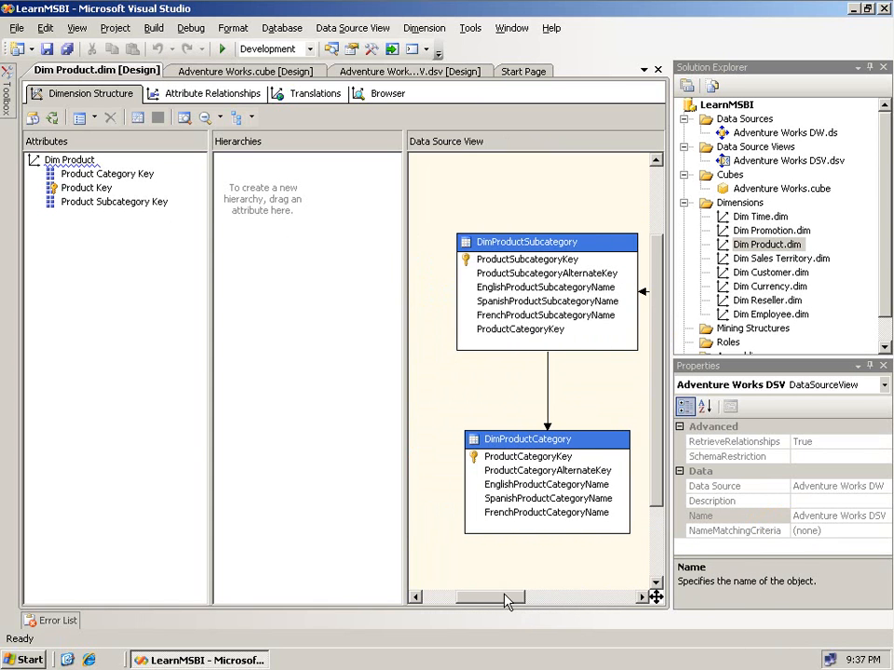
# Step: Add EnglishProductSubcategoryName, EnglishProductCategoryName and EnglishProductName from the source tables as attributes of Dim Product
pyautogui.moveTo(527, 287); pyautogui.dragTo(169, 300)
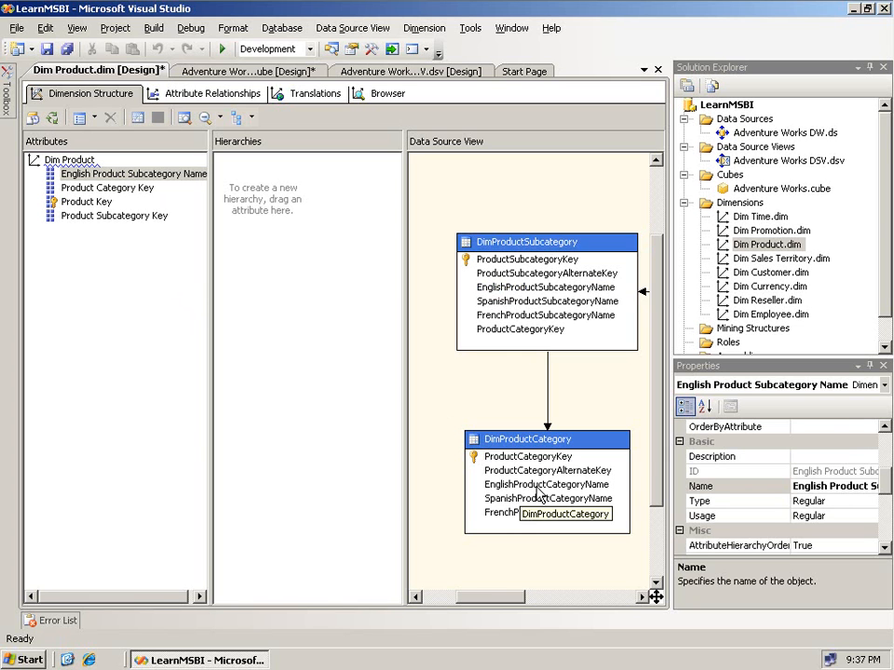
pyautogui.moveTo(538, 489); pyautogui.dragTo(158, 384)
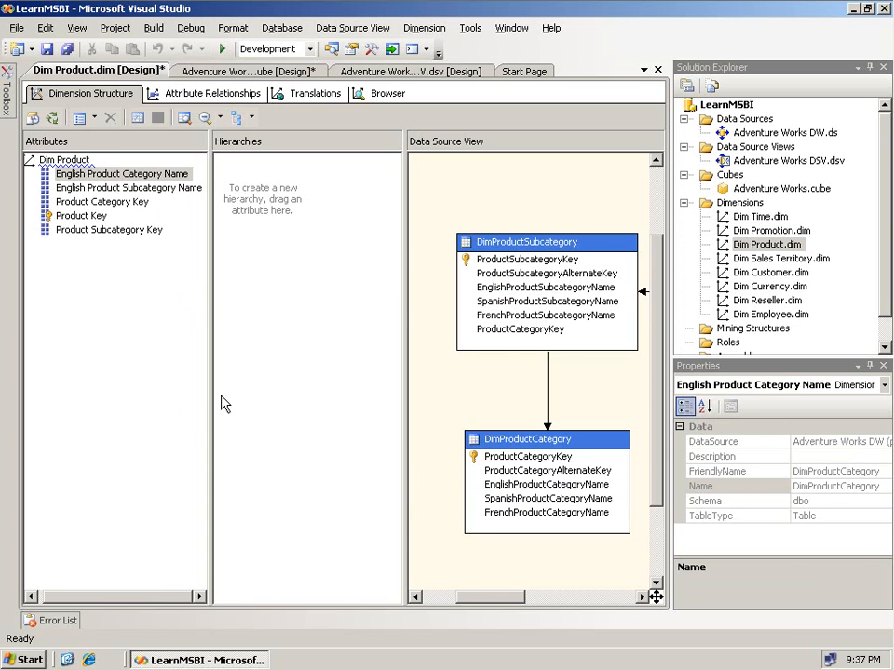
pyautogui.moveTo(561, 599); pyautogui.dragTo(598, 597)
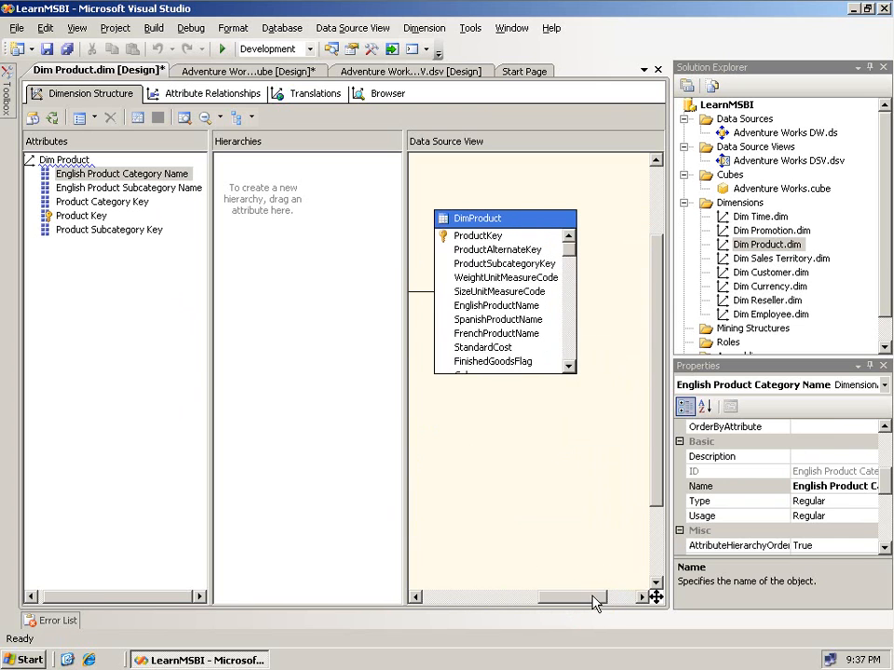
pyautogui.click(498, 306)
pyautogui.moveTo(499, 310); pyautogui.dragTo(154, 307)
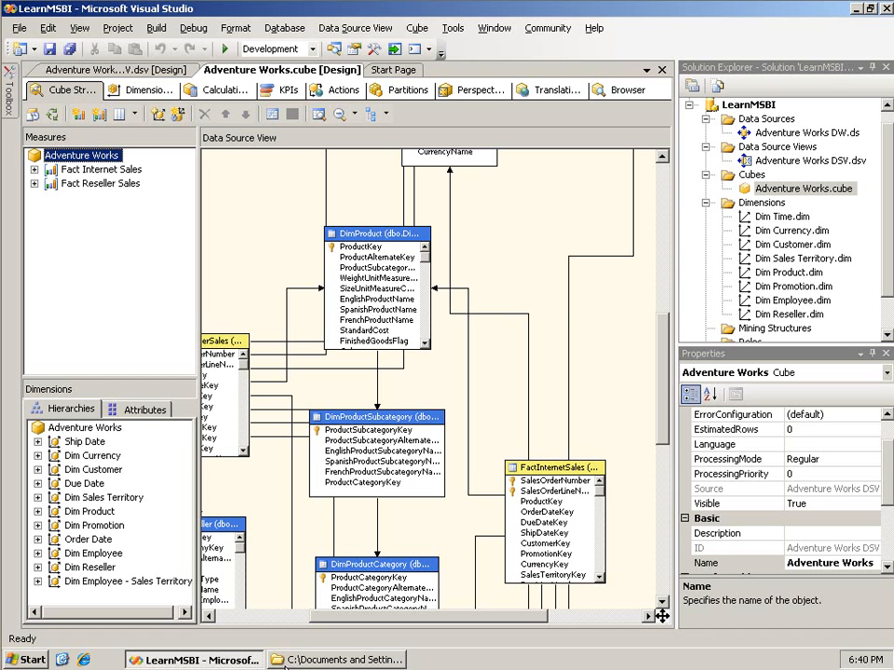
# Step: Check the files in the LearnMSBI project folder, return to Visual Studio and build the LearnMSBI project
pyautogui.click(338, 660)
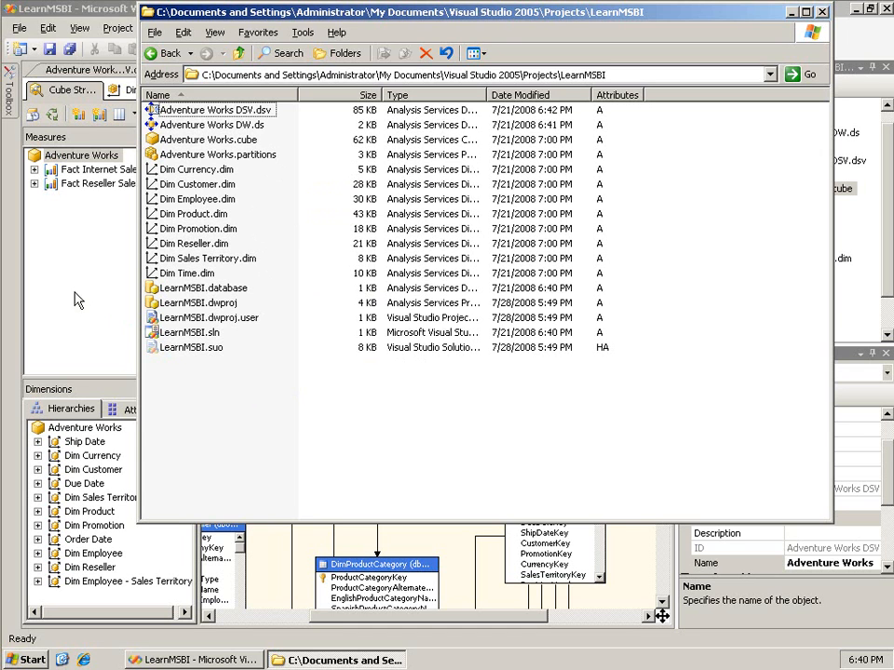
pyautogui.click(256, 562)
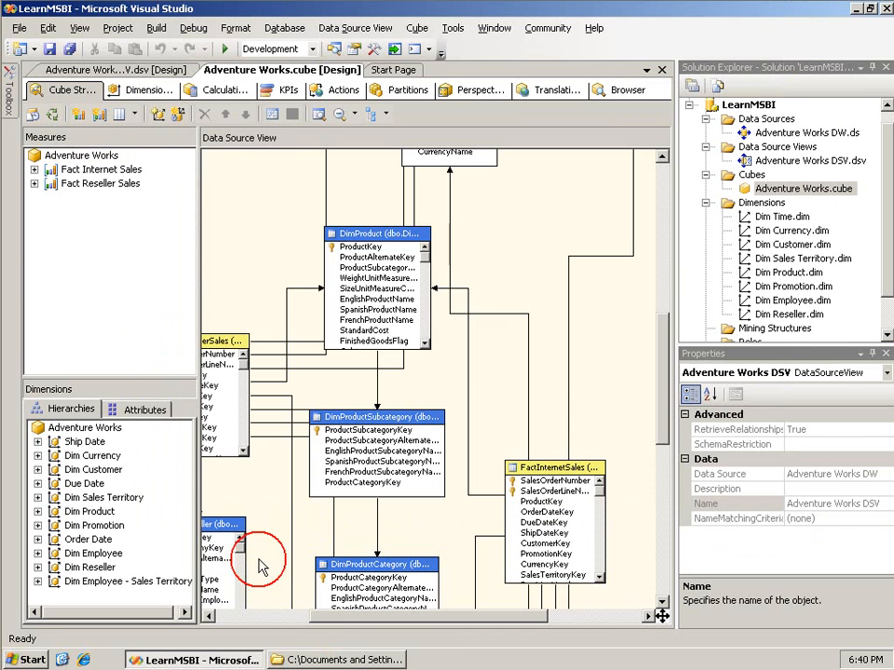
pyautogui.click(156, 28)
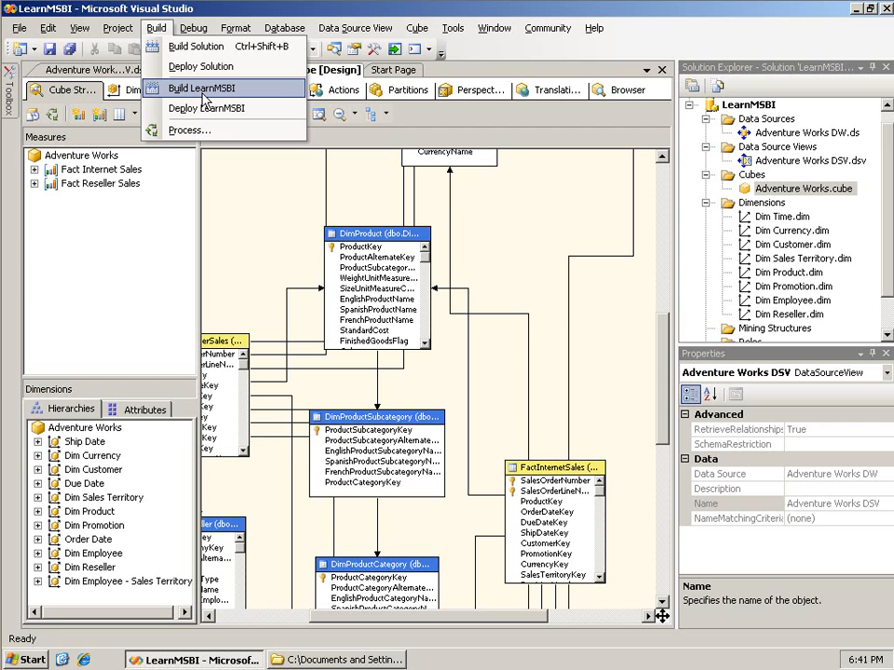
pyautogui.click(205, 93)
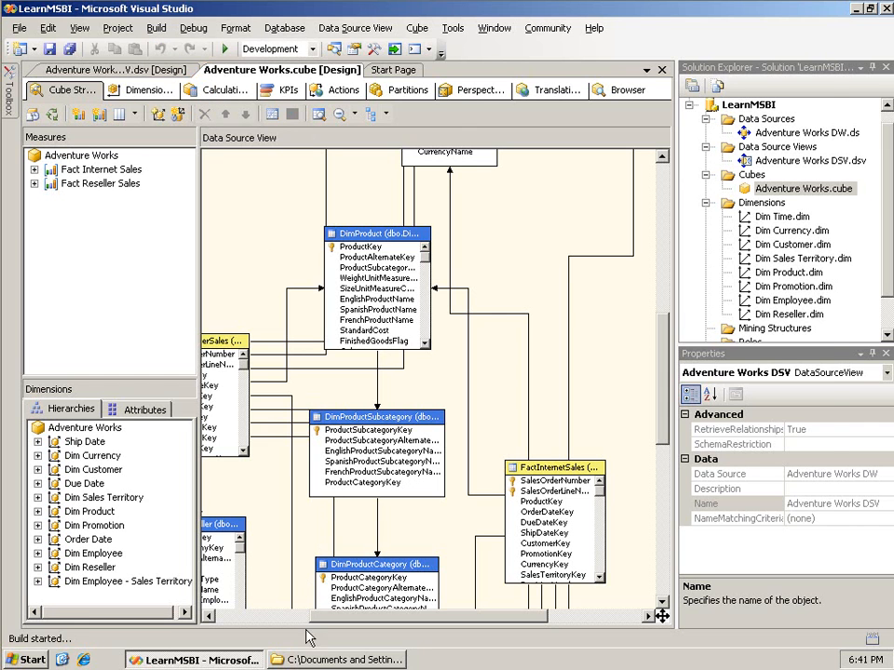
# Step: Inspect LastBuilt.xml from the project's obj\Development folder in Notepad through to its end, and close it
pyautogui.click(279, 659)
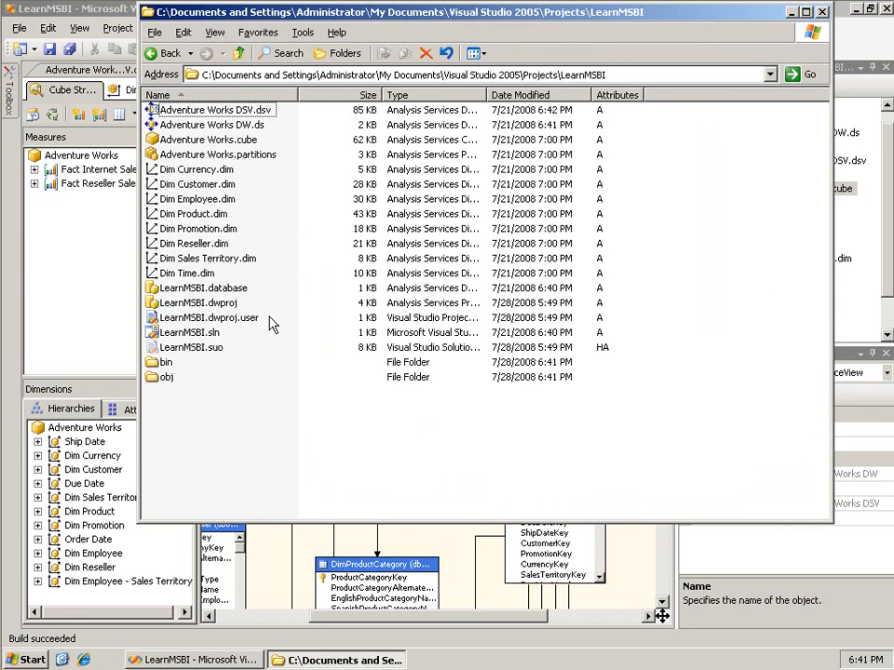
pyautogui.doubleClick(168, 377)
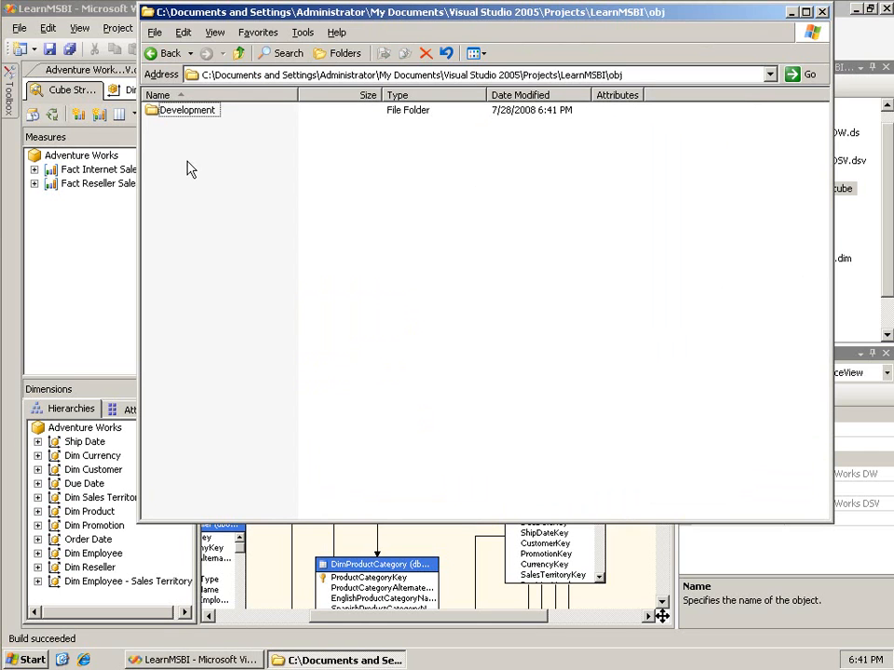
pyautogui.doubleClick(187, 112)
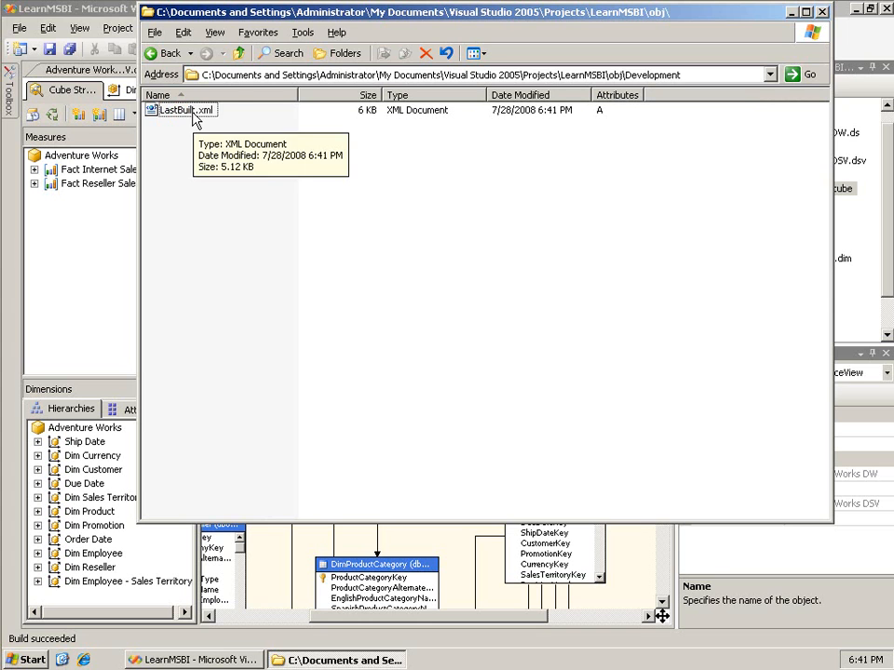
pyautogui.rightClick(194, 119)
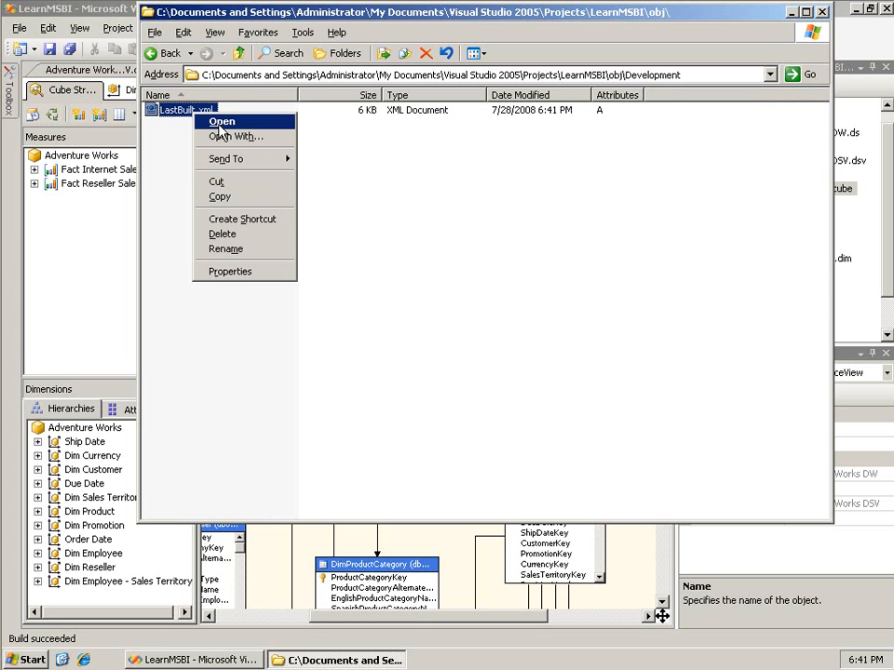
pyautogui.moveTo(265, 159)
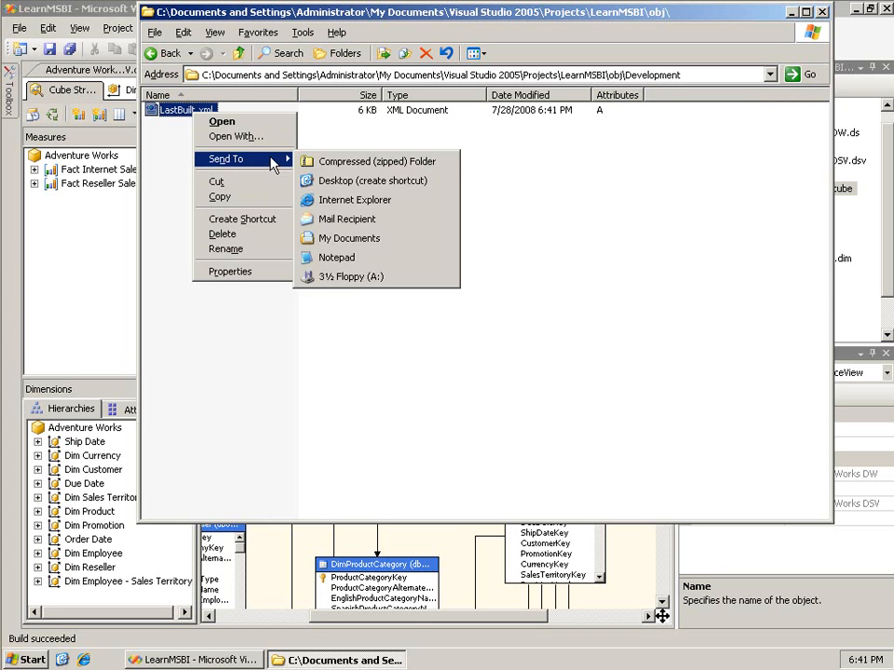
pyautogui.click(339, 258)
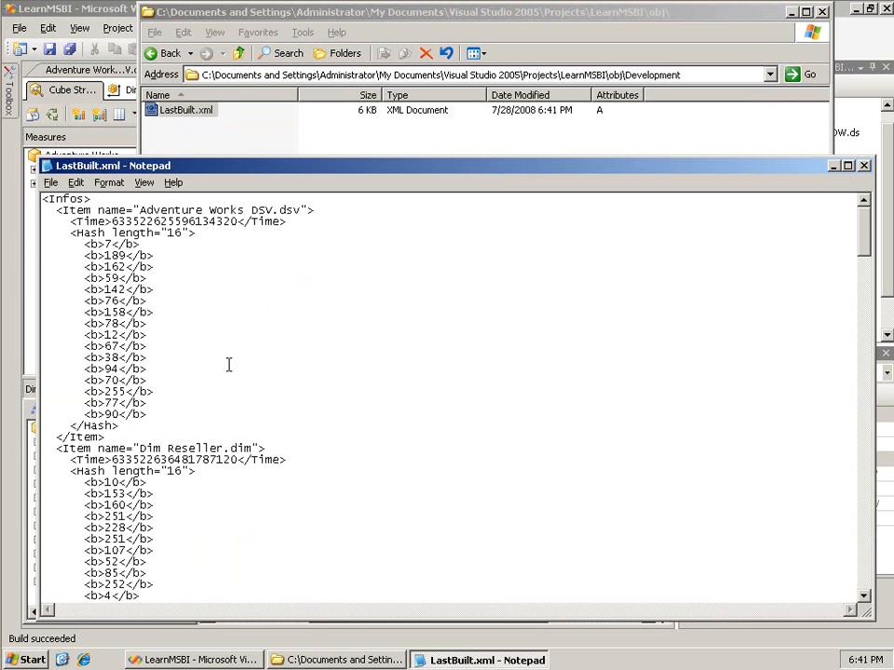
pyautogui.moveTo(862, 232); pyautogui.dragTo(837, 593)
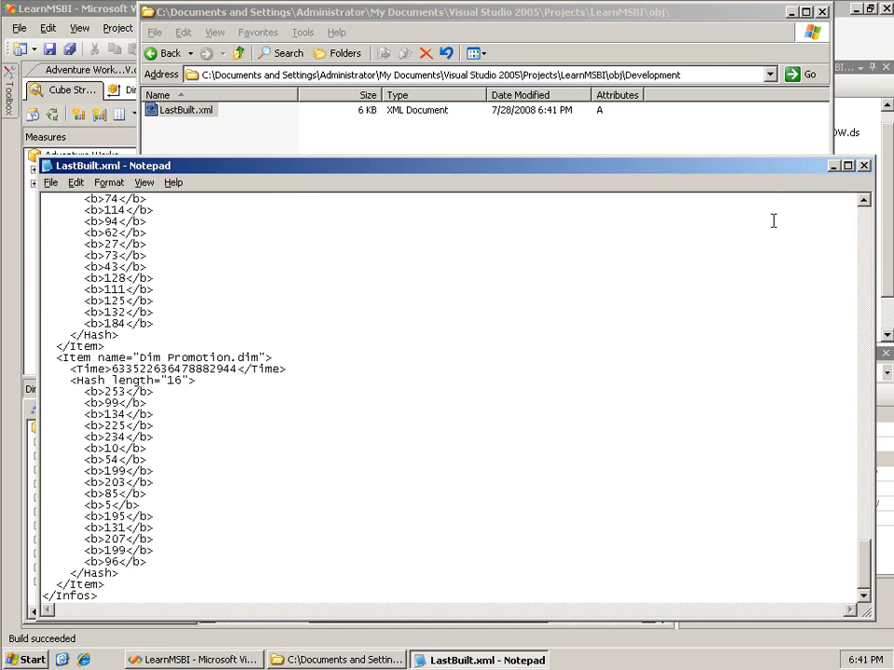
pyautogui.click(862, 167)
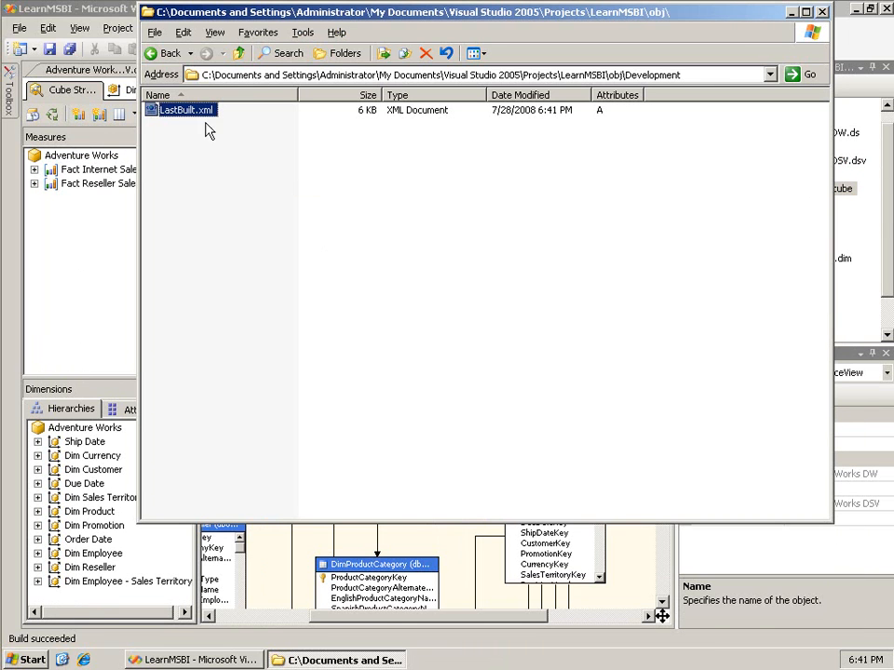
# Step: Go to the project's bin folder, check the target server in LearnMSBI.deploymenttargets with Notepad, and close the file
pyautogui.click(240, 53)
pyautogui.click(239, 53)
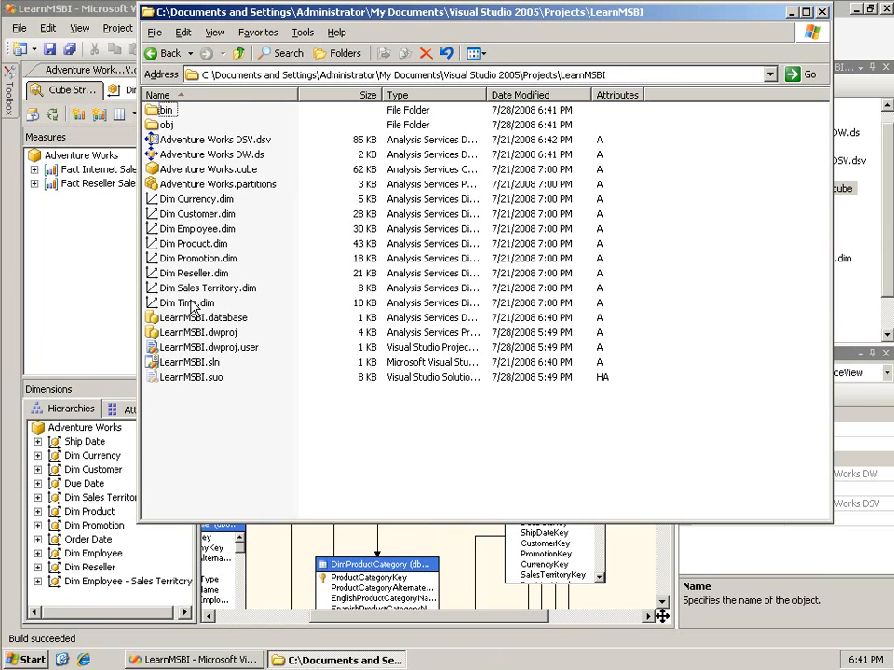
pyautogui.doubleClick(165, 111)
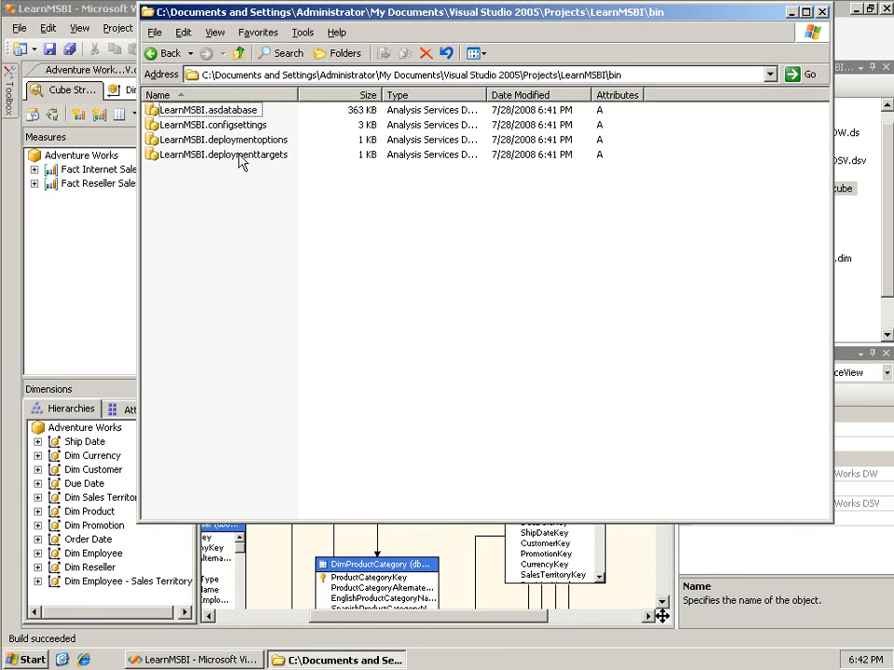
pyautogui.moveTo(249, 166)
pyautogui.rightClick(262, 158)
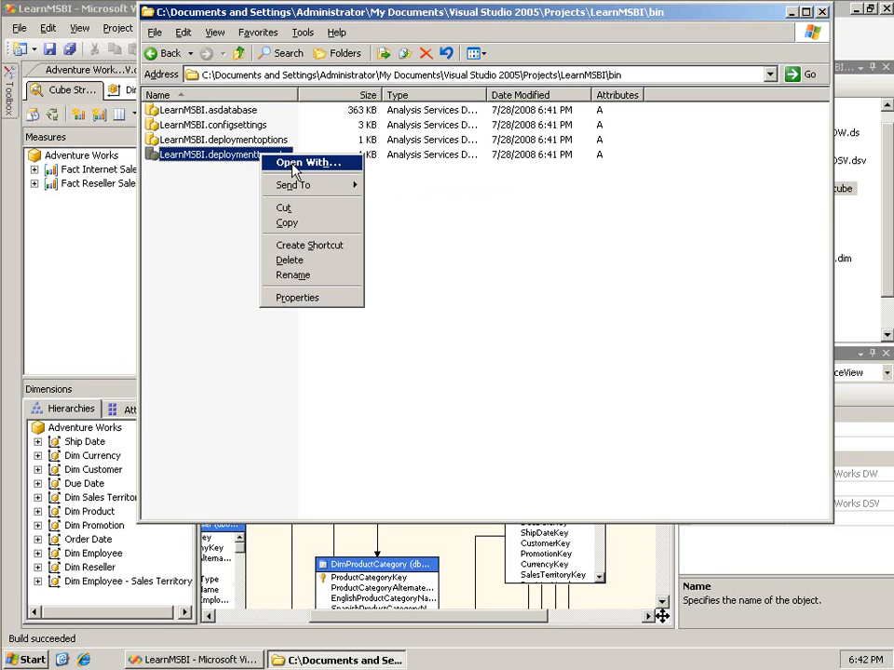
pyautogui.moveTo(305, 188)
pyautogui.click(407, 285)
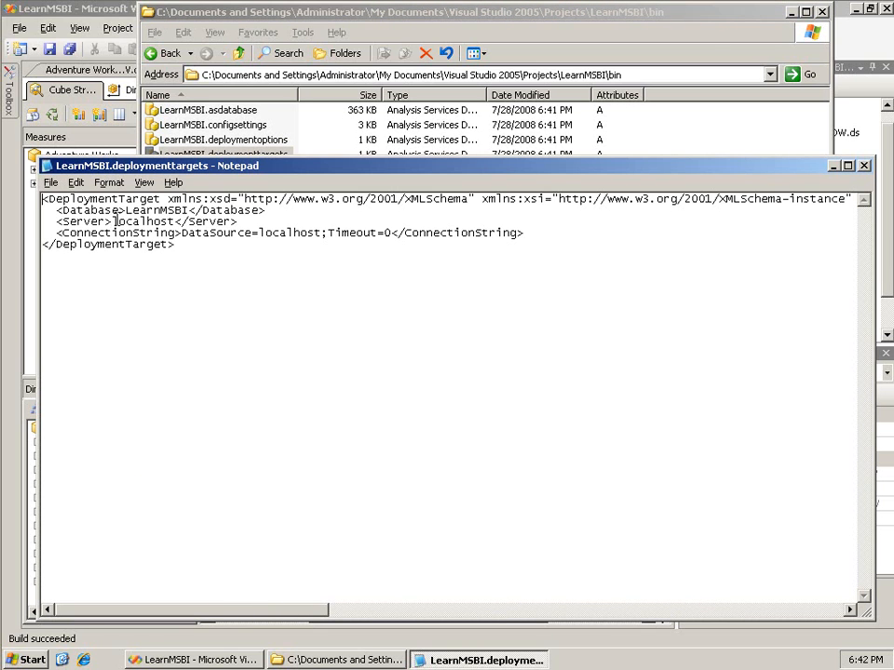
pyautogui.moveTo(113, 221); pyautogui.dragTo(174, 222)
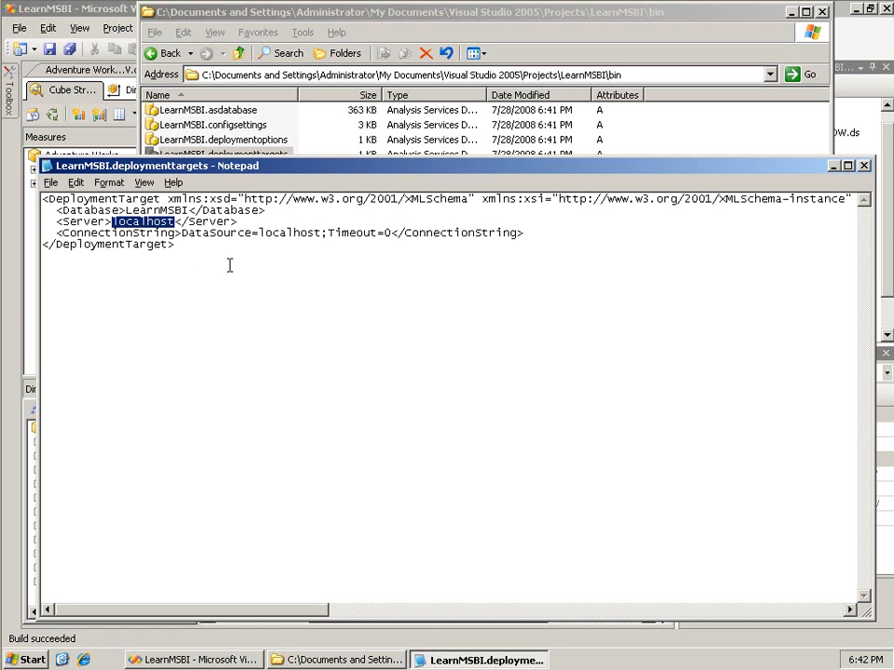
pyautogui.click(863, 166)
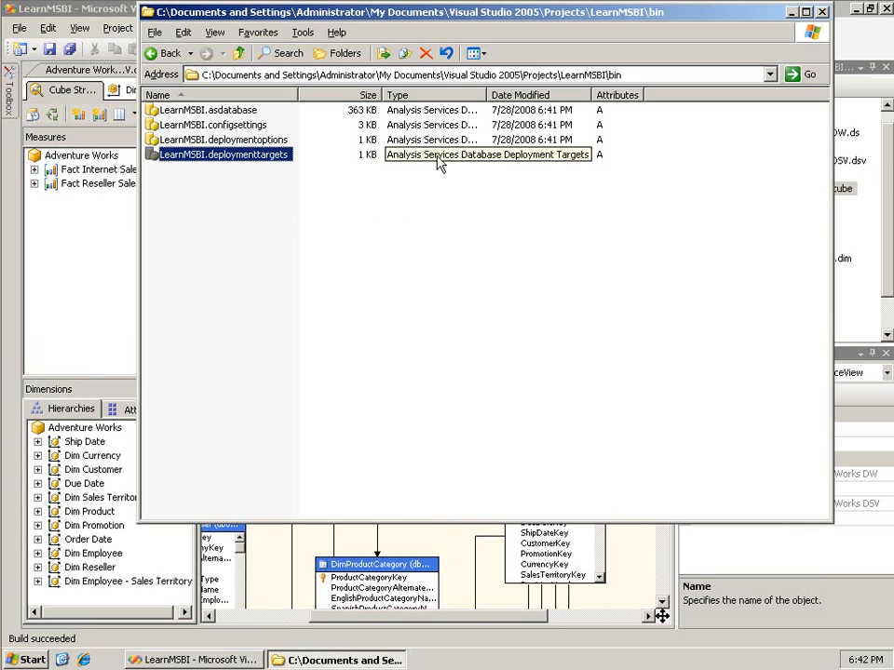
# Step: Open LearnMSBI.asdatabase from the bin folder in Notepad and highlight the name of its Dimensions element
pyautogui.rightClick(237, 114)
pyautogui.moveTo(297, 146)
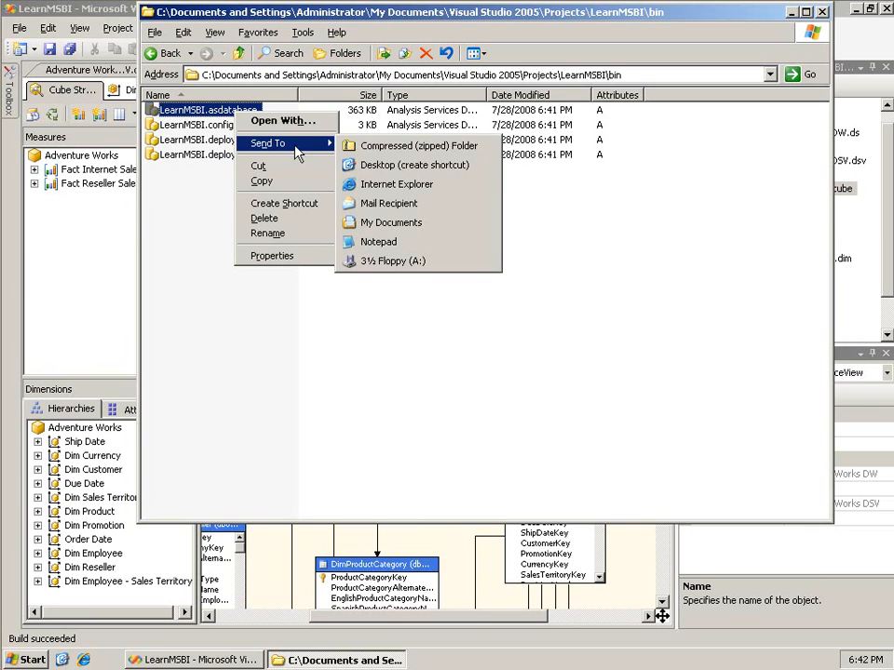
pyautogui.click(389, 248)
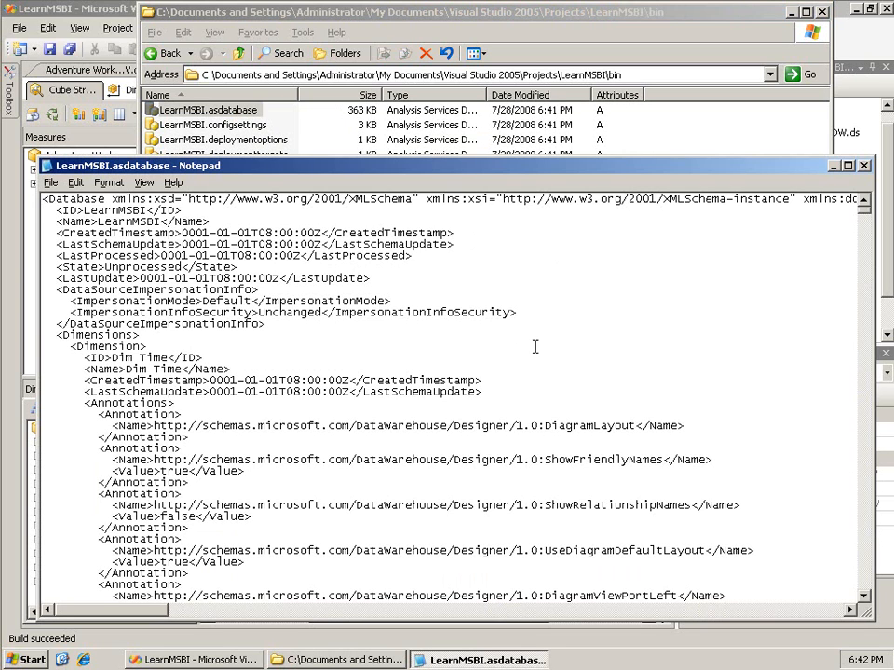
pyautogui.click(67, 334)
pyautogui.moveTo(67, 334); pyautogui.dragTo(133, 335)
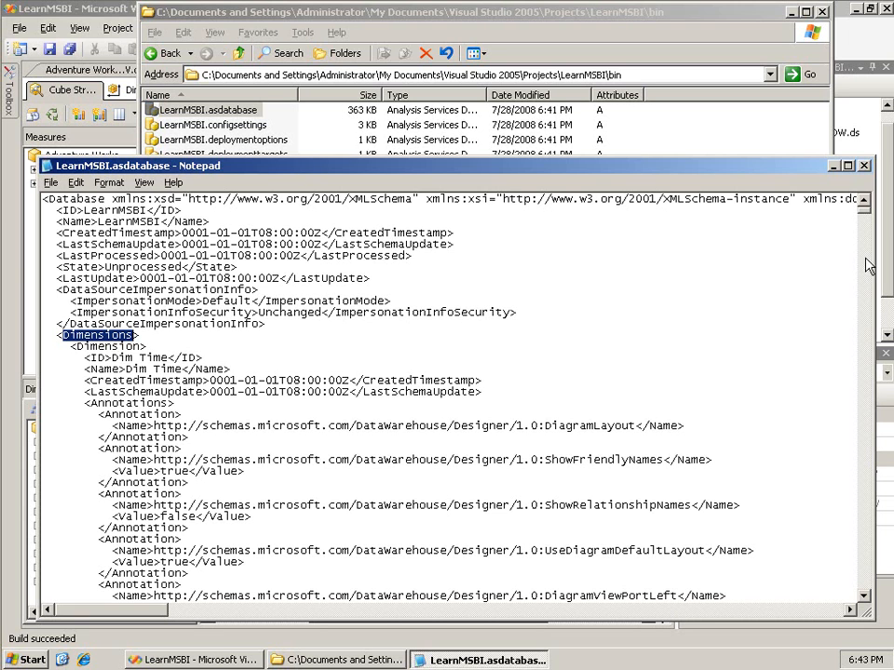
# Step: Read through the dimension and attribute definitions in LearnMSBI.asdatabase
pyautogui.click(803, 291)
pyautogui.press('pagedown')
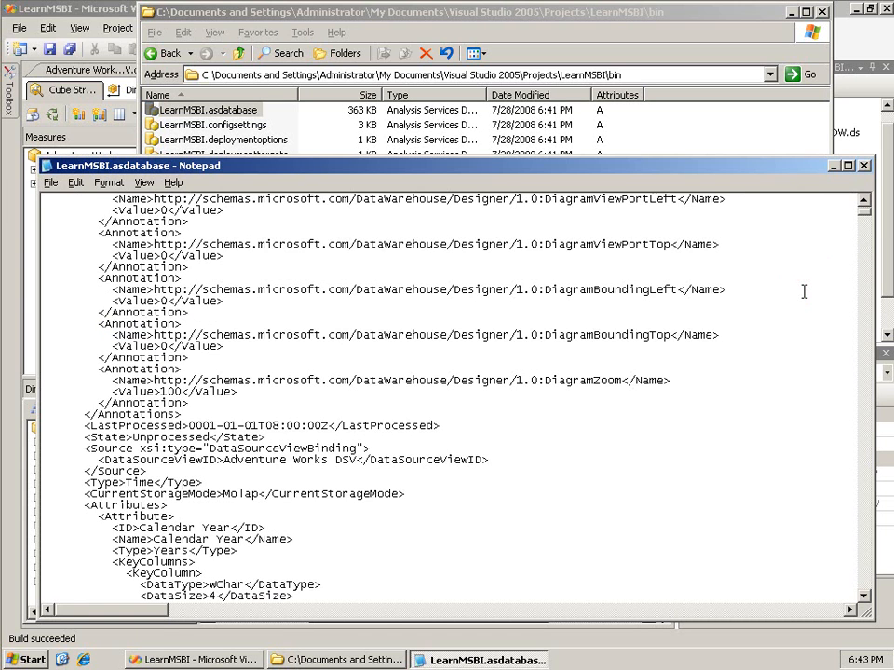
pyautogui.press('pagedown')
pyautogui.press('pagedown')
pyautogui.press('pagedown')
pyautogui.press('pagedown')
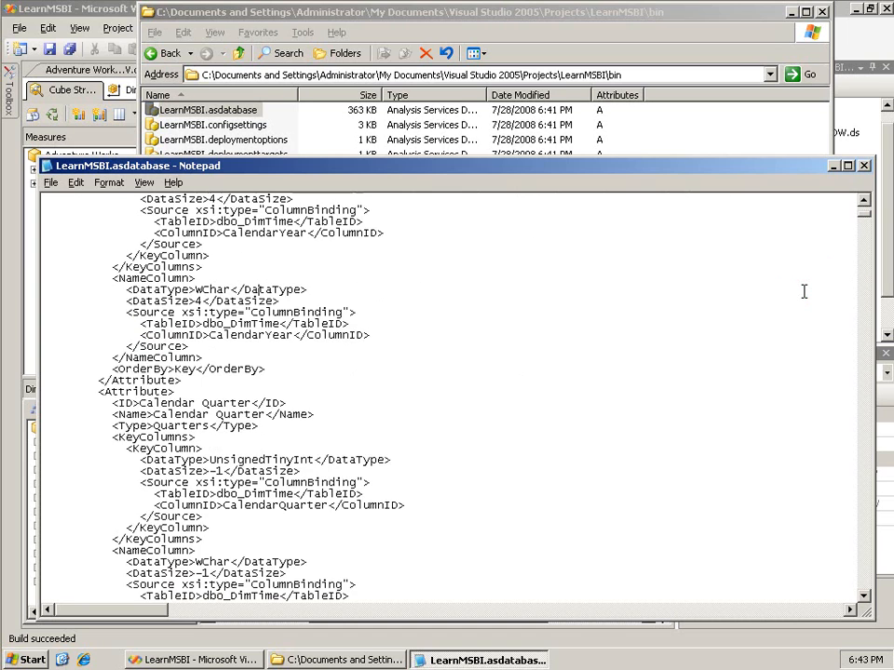
pyautogui.press('pagedown')
pyautogui.press('pagedown')
pyautogui.press('pagedown')
pyautogui.press('pagedown')
pyautogui.press('pagedown')
pyautogui.press('pagedown')
pyautogui.press('pagedown')
pyautogui.press('pagedown')
pyautogui.press('pagedown')
pyautogui.press('pagedown')
pyautogui.press('pagedown')
pyautogui.press('pagedown')
pyautogui.press('pagedown')
pyautogui.press('pagedown')
pyautogui.press('pagedown')
pyautogui.press('pagedown')
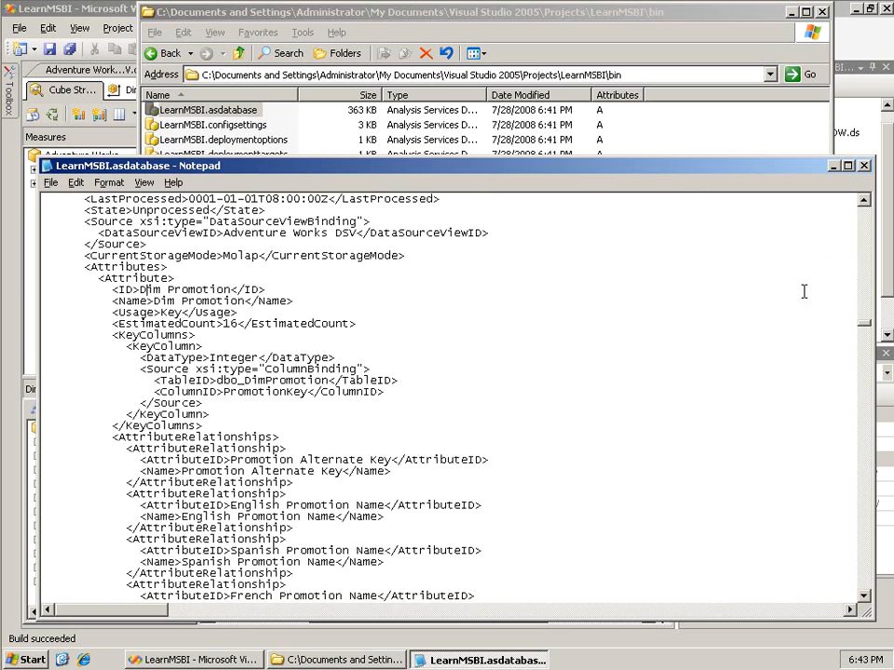
pyautogui.press('pagedown')
pyautogui.scroll(1, 803, 292)
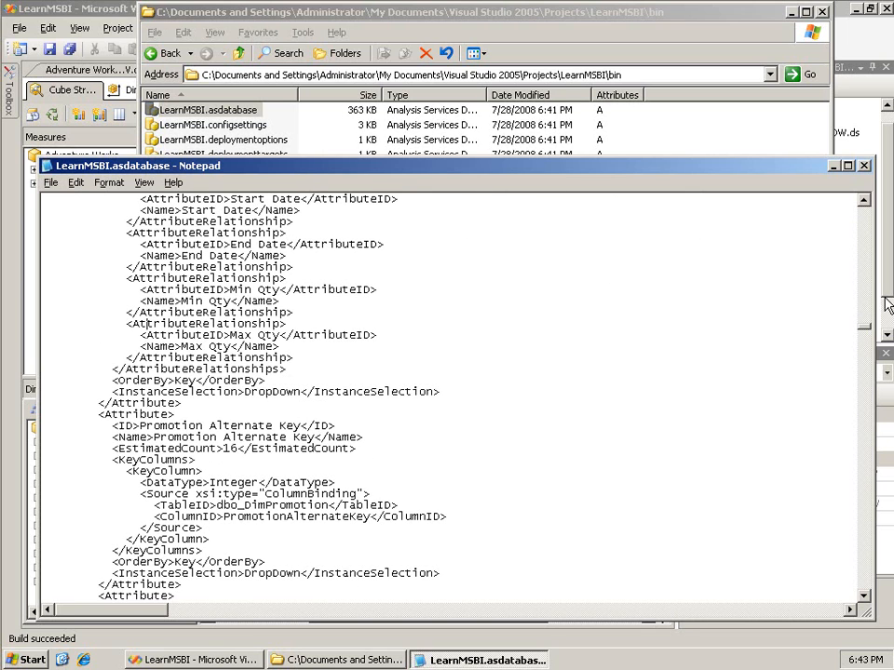
# Step: Find the Cubes element in LearnMSBI.asdatabase, highlight its name, and close the file
pyautogui.moveTo(867, 335); pyautogui.dragTo(869, 404)
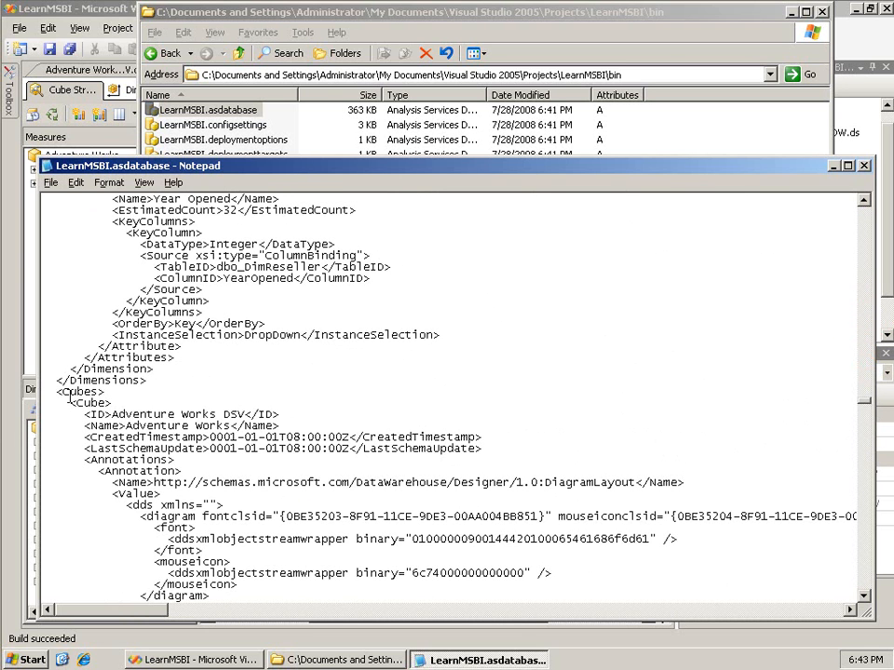
pyautogui.doubleClick(68, 397)
pyautogui.click(864, 169)
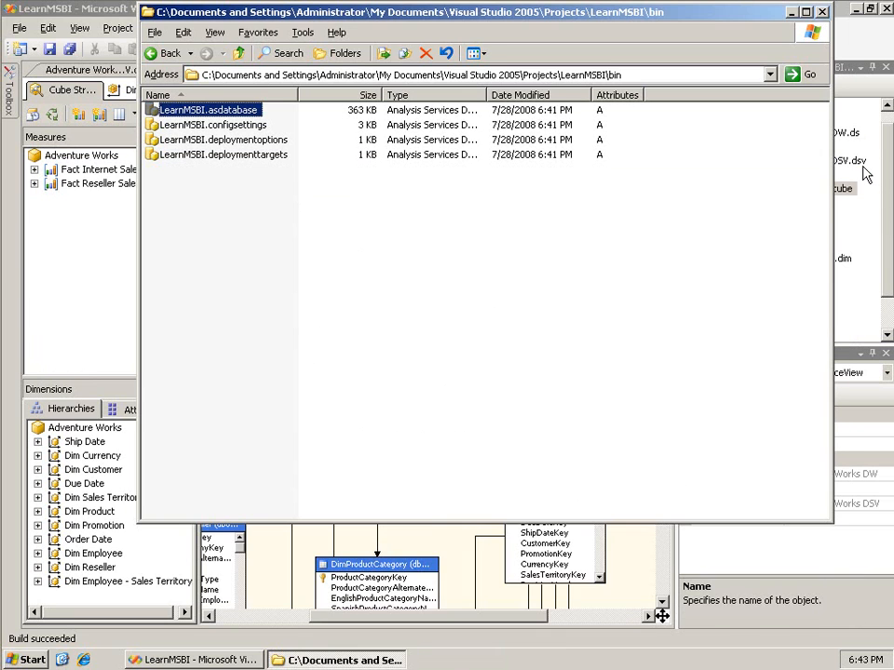
# Step: Switch back to Visual Studio and open the Deployment settings in the LearnMSBI project's properties
pyautogui.click(16, 220)
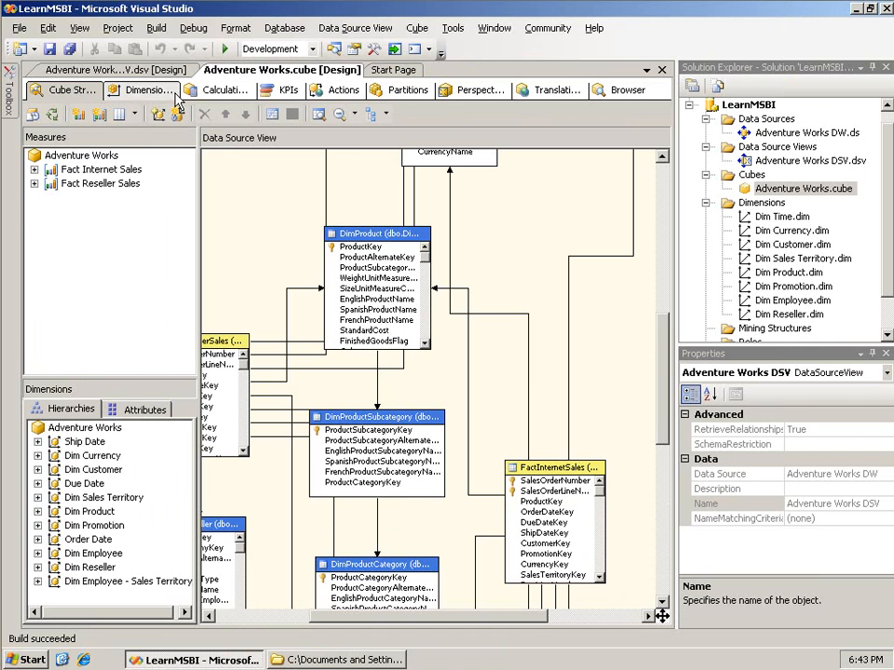
pyautogui.click(194, 28)
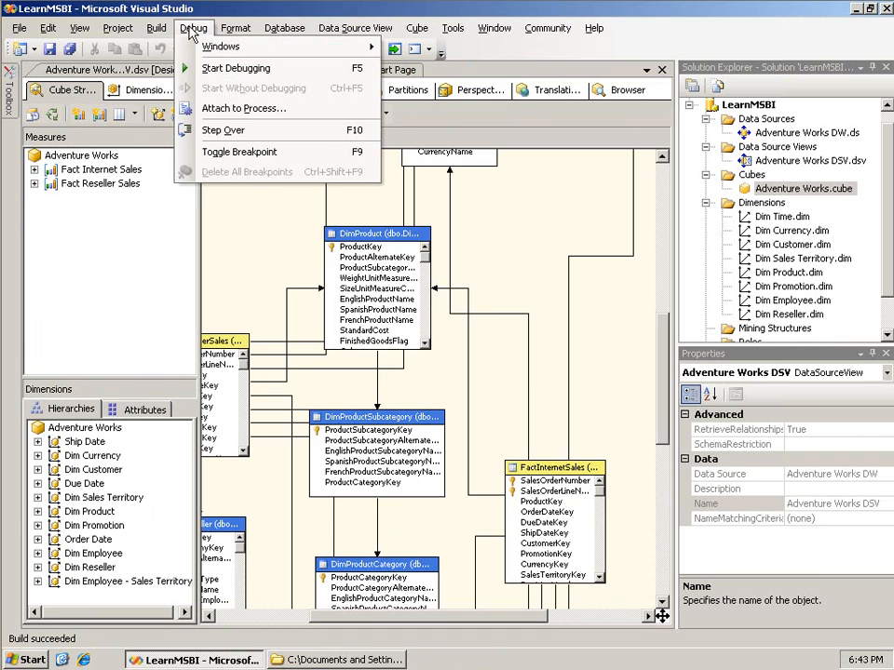
pyautogui.moveTo(155, 28)
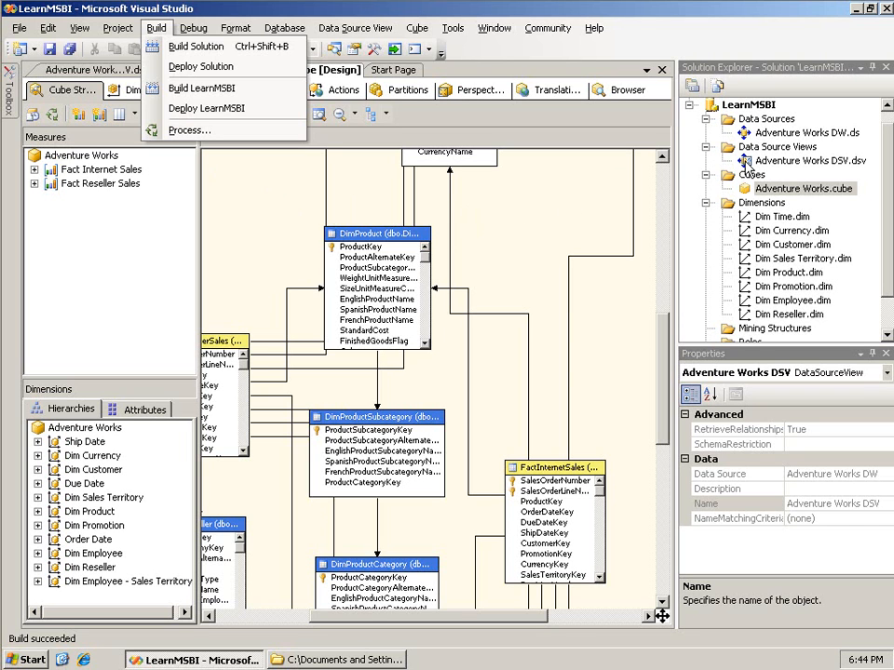
pyautogui.click(750, 108)
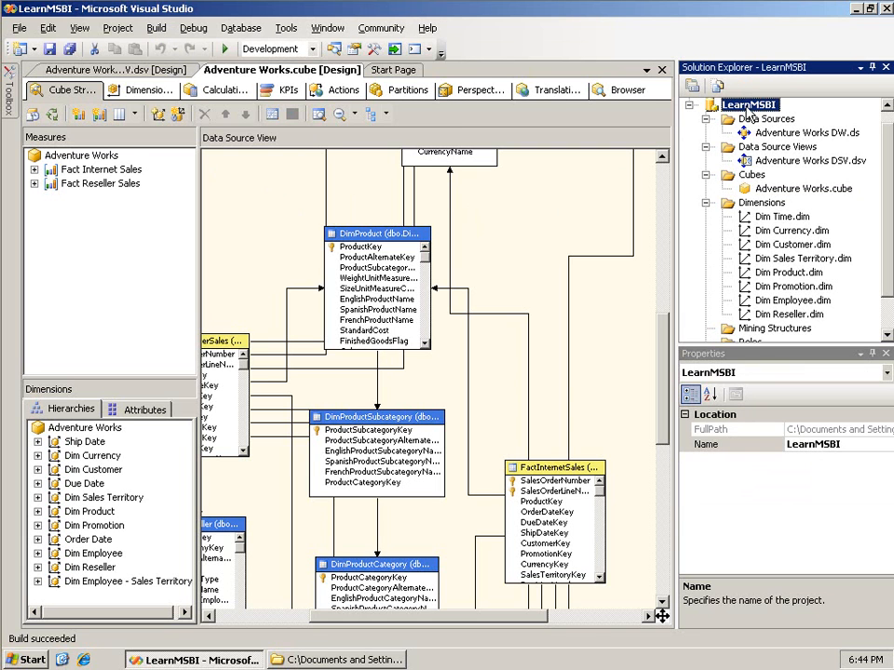
pyautogui.rightClick(751, 110)
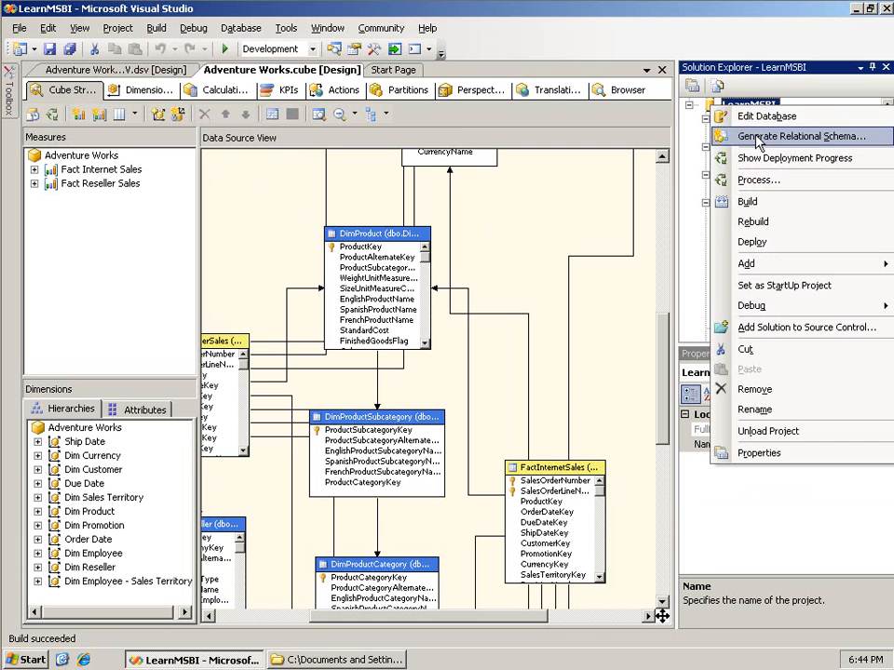
pyautogui.click(785, 453)
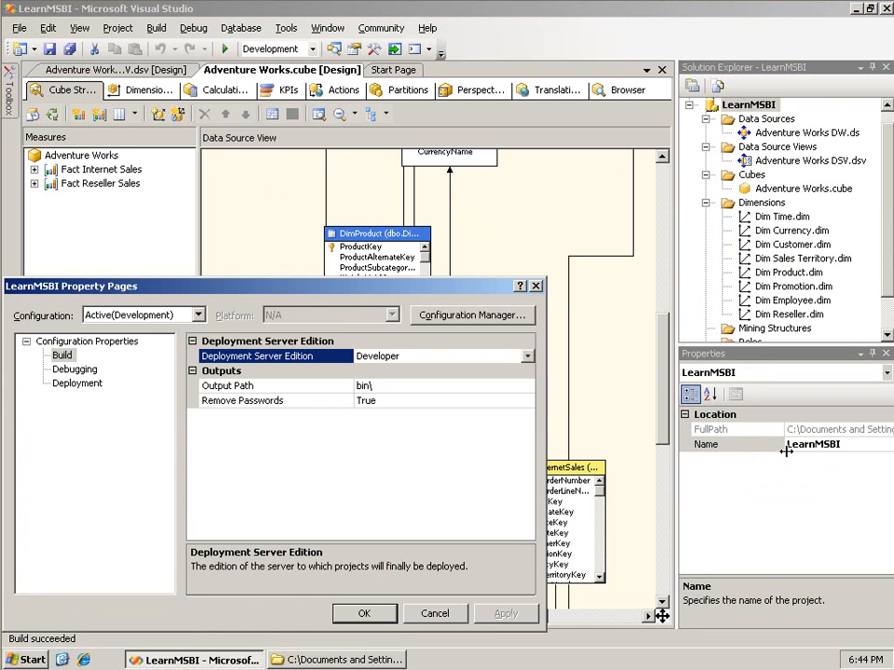
pyautogui.moveTo(257, 285); pyautogui.dragTo(395, 180)
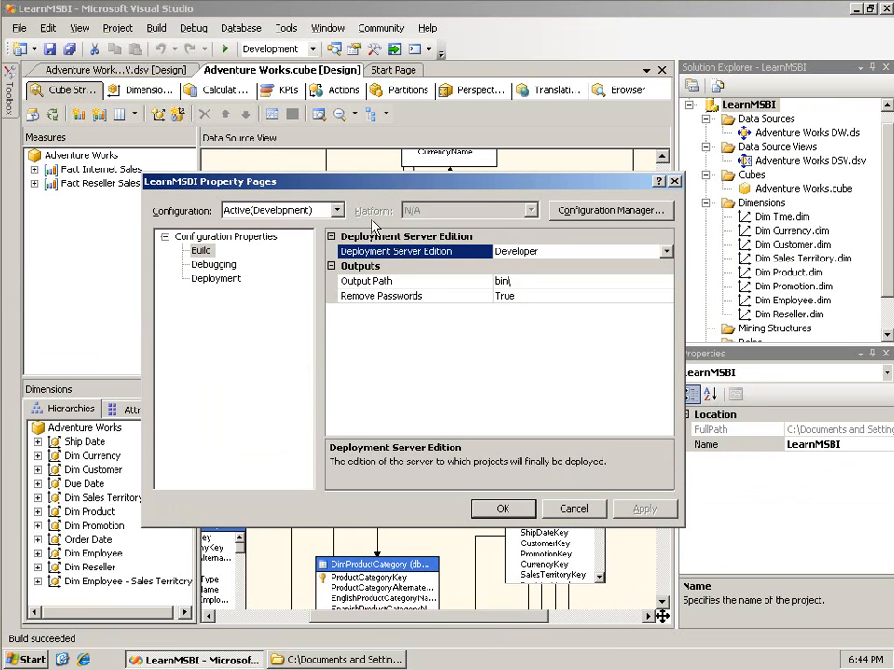
pyautogui.click(230, 279)
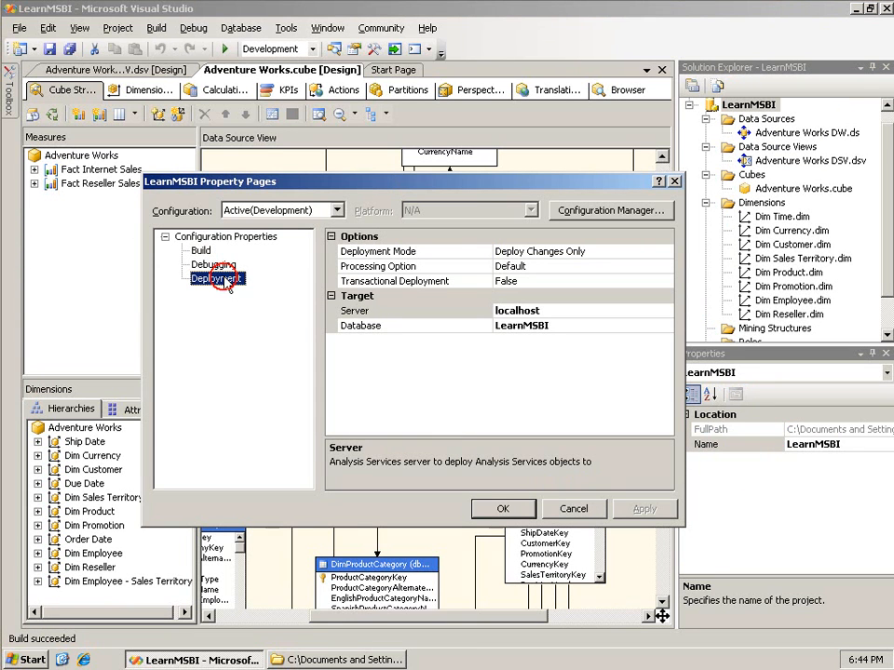
# Step: Set the project's deployment Processing Option to Do Not Process, check the target server setting, and accept the properties
pyautogui.click(436, 265)
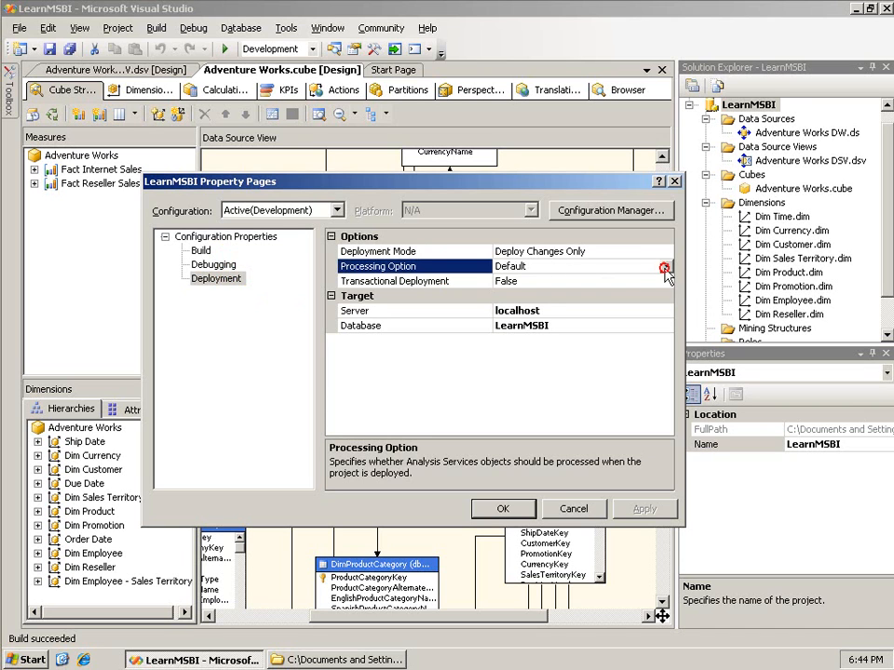
pyautogui.click(666, 266)
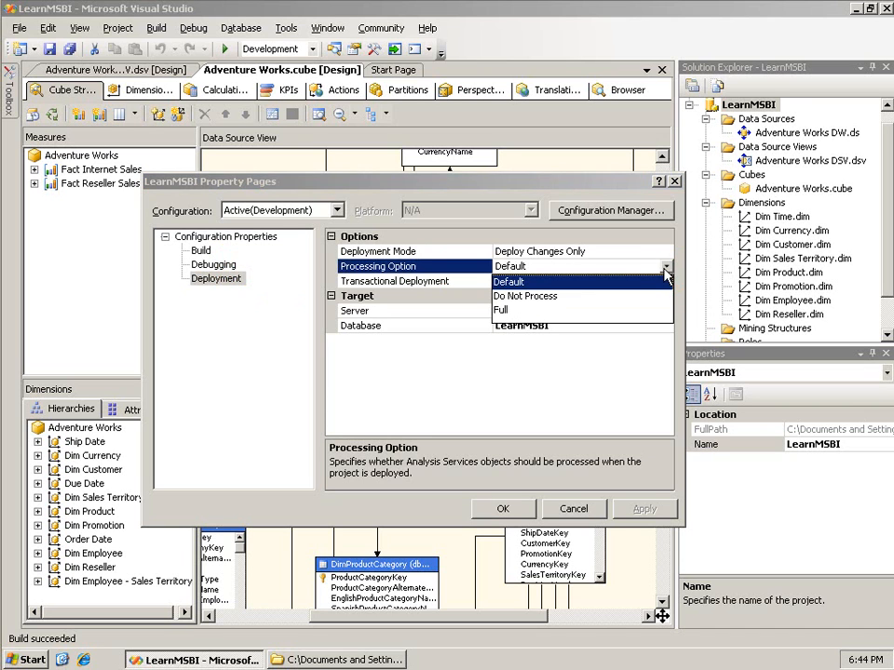
pyautogui.click(535, 298)
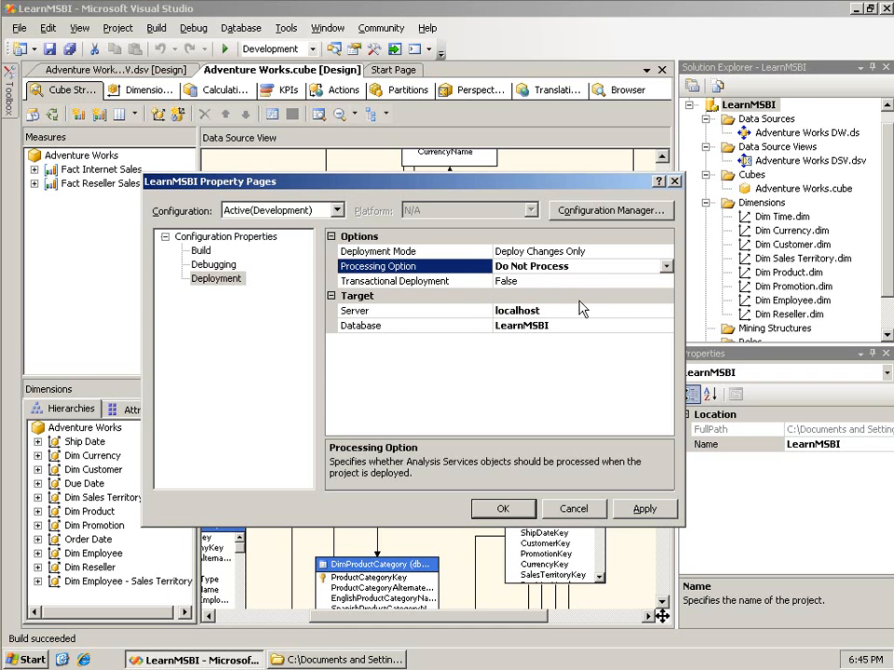
pyautogui.click(413, 312)
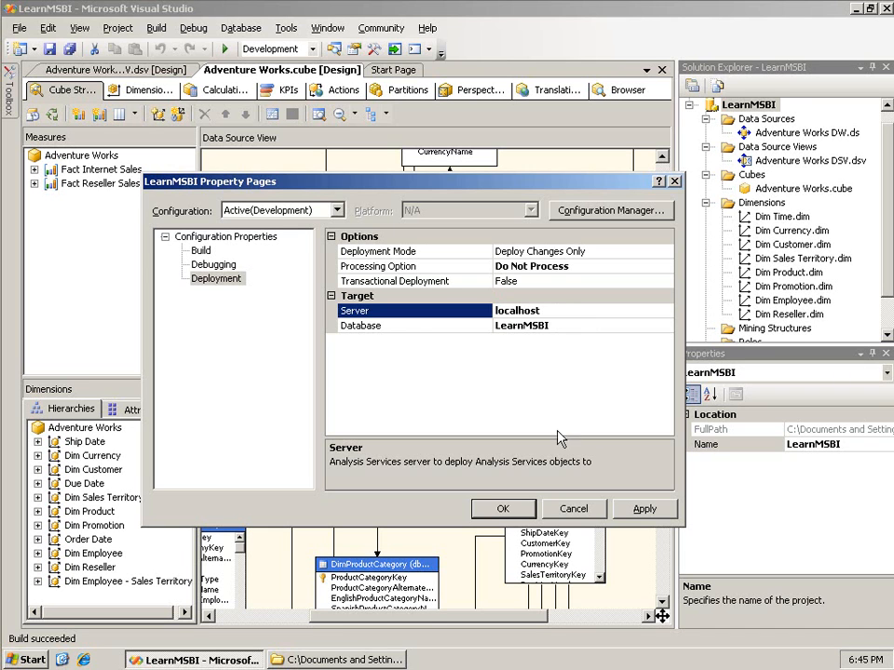
pyautogui.click(502, 510)
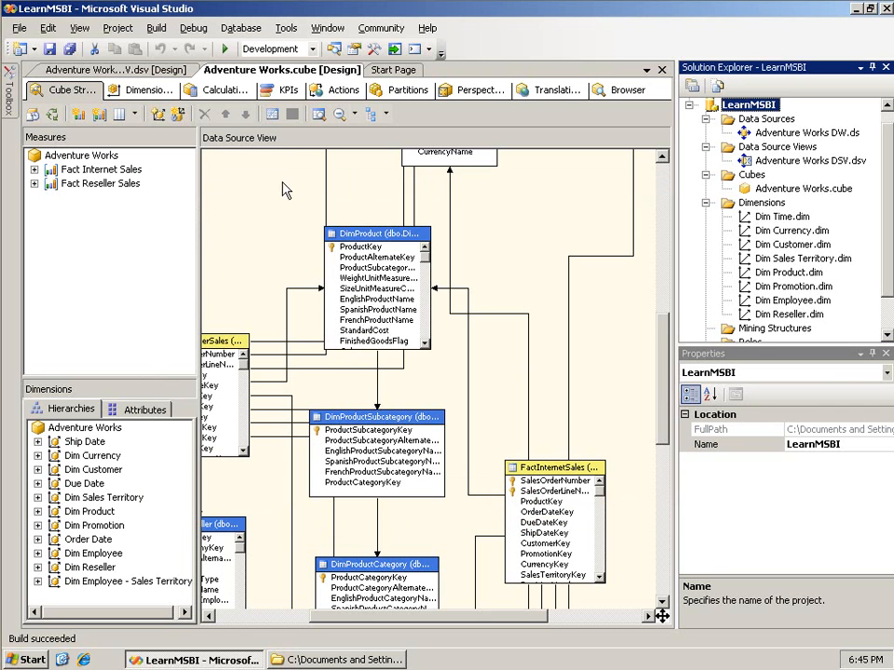
# Step: Deploy the LearnMSBI solution to the Analysis Services server
pyautogui.click(156, 27)
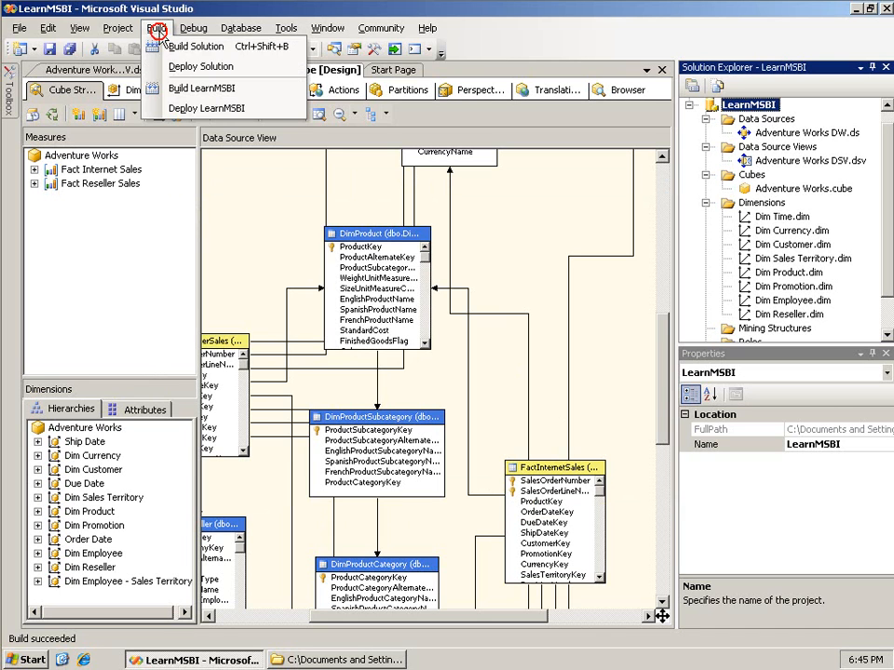
pyautogui.click(200, 67)
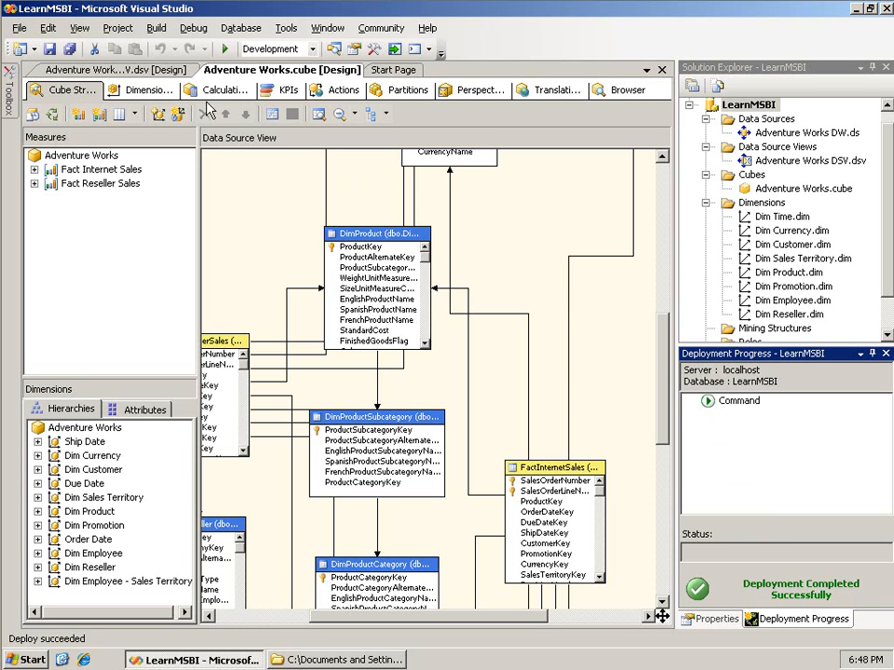
pyautogui.click(161, 32)
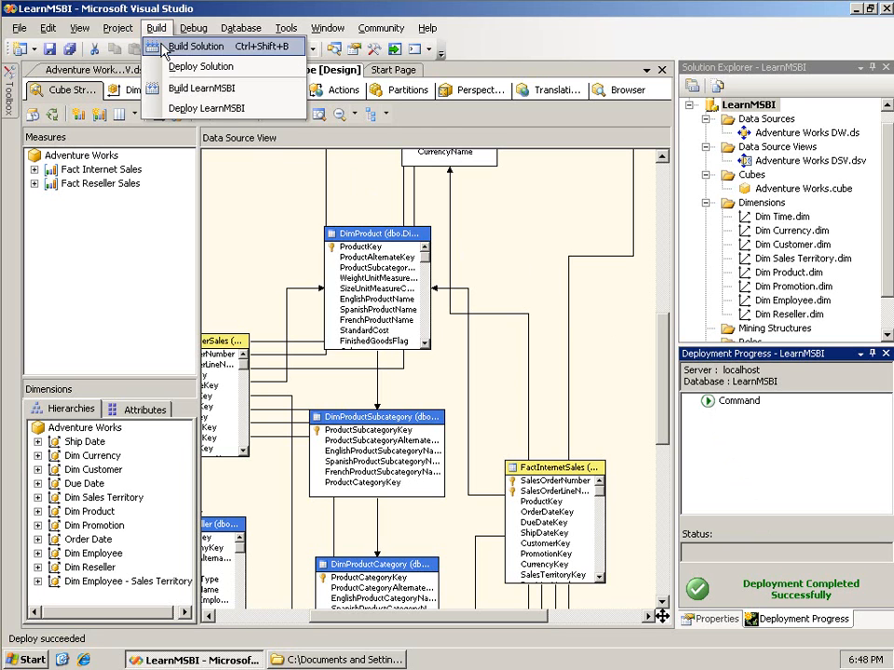
pyautogui.click(192, 150)
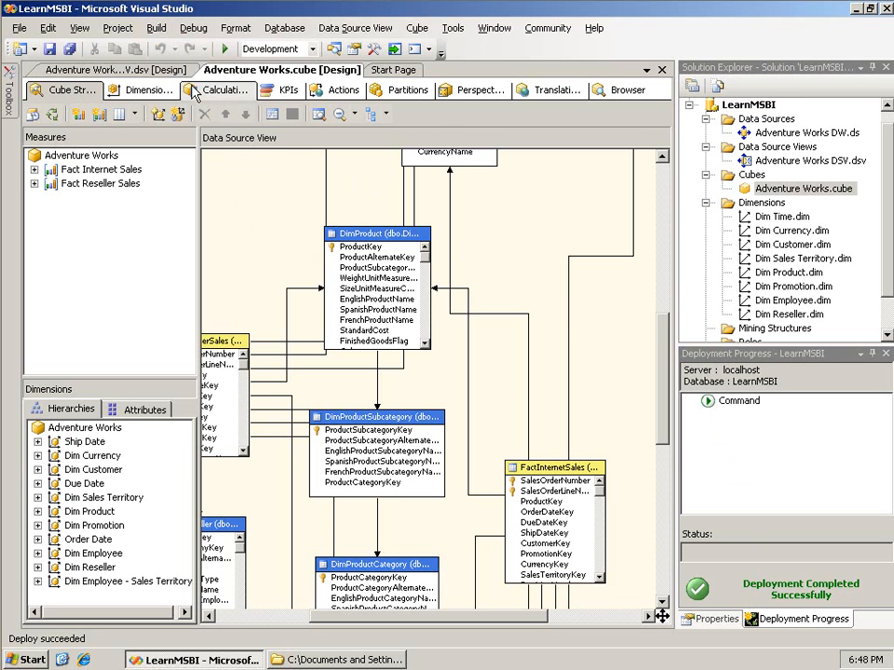
pyautogui.click(156, 28)
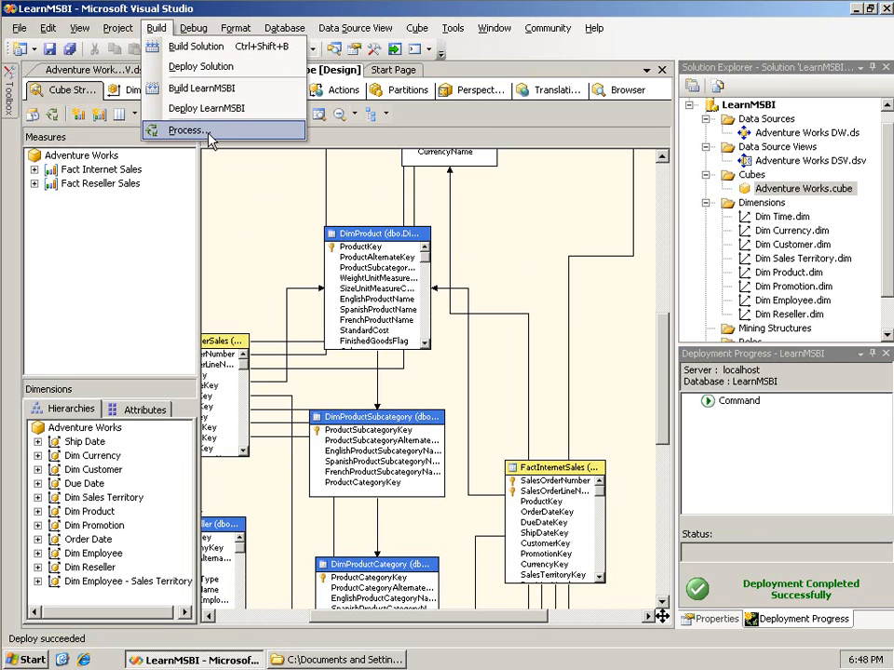
pyautogui.click(828, 469)
pyautogui.click(156, 28)
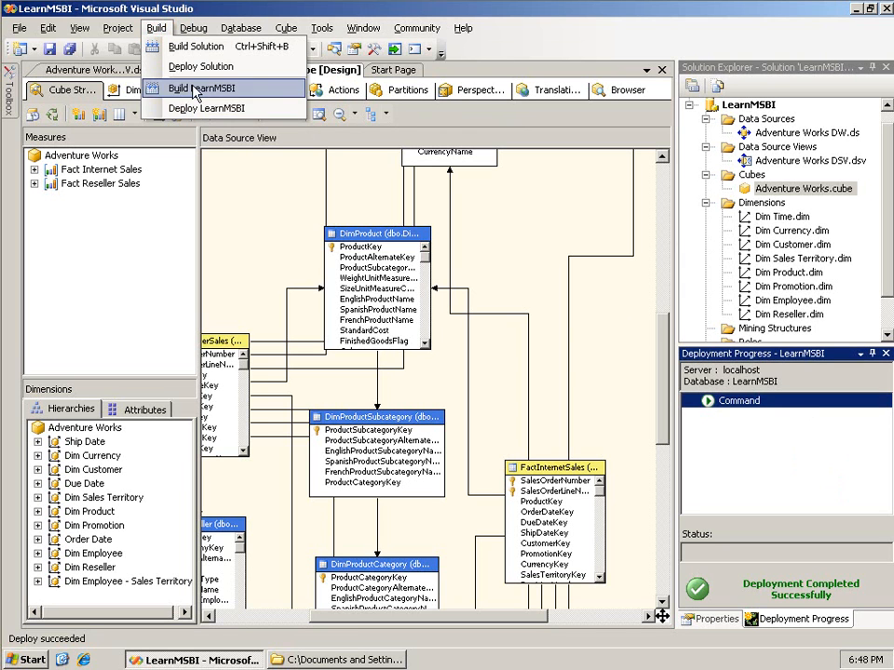
pyautogui.click(244, 200)
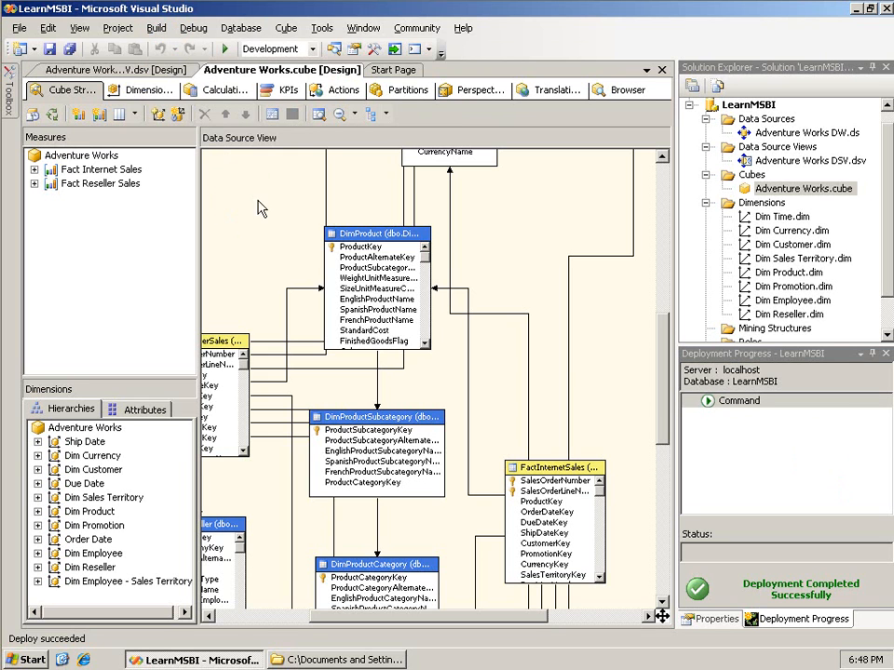
# Step: Start processing the Adventure Works cube, choosing to build and deploy the project first
pyautogui.click(156, 29)
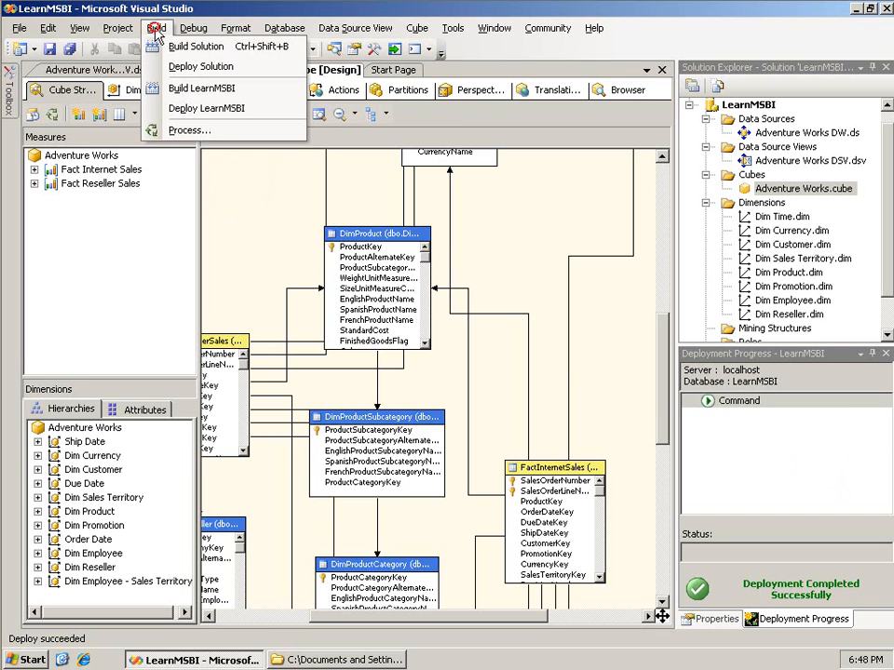
pyautogui.click(206, 133)
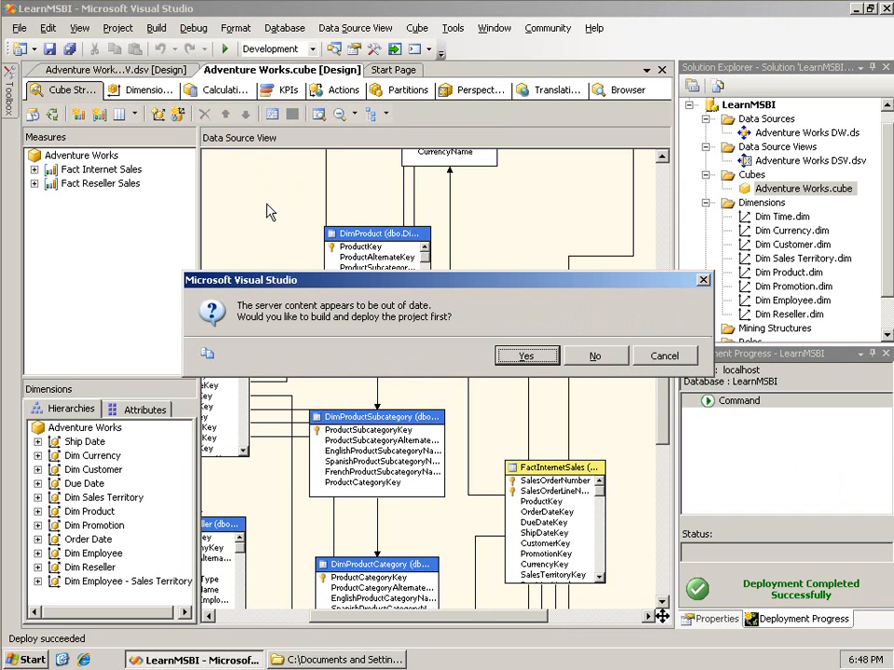
pyautogui.click(526, 356)
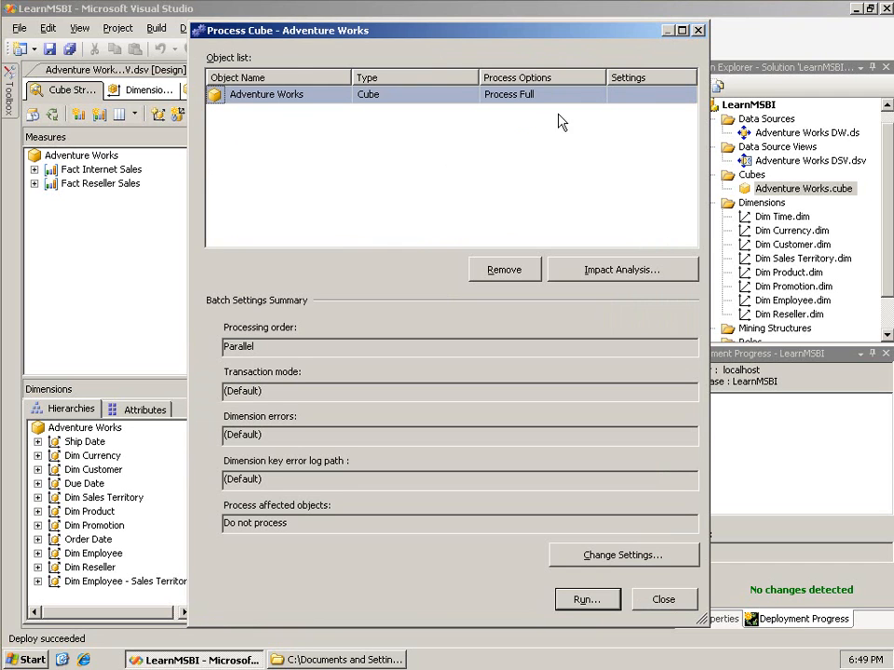
# Step: Review the available process options for the Adventure Works cube, keep Process Full, and run the processing
pyautogui.click(573, 100)
pyautogui.click(571, 94)
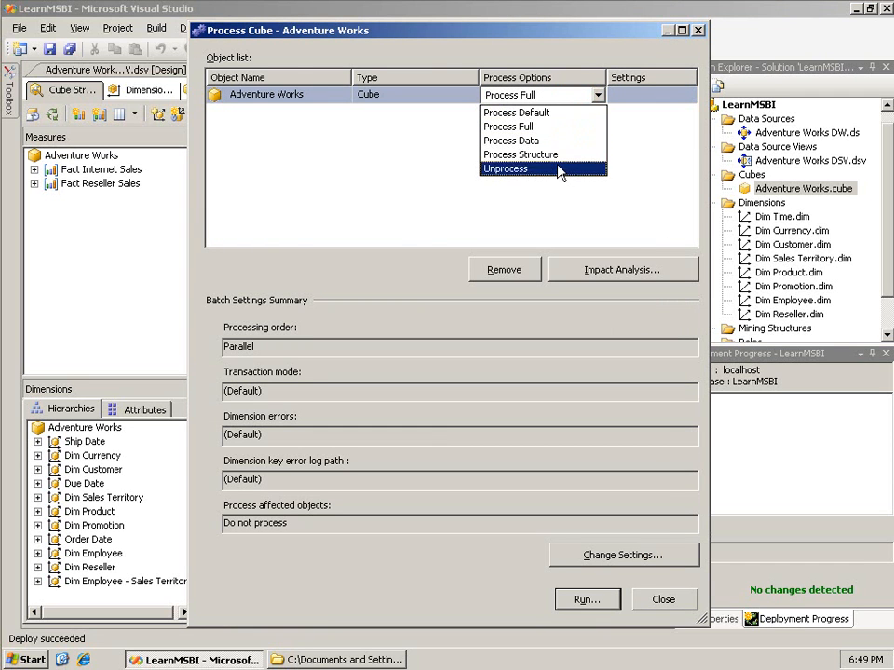
pyautogui.click(416, 293)
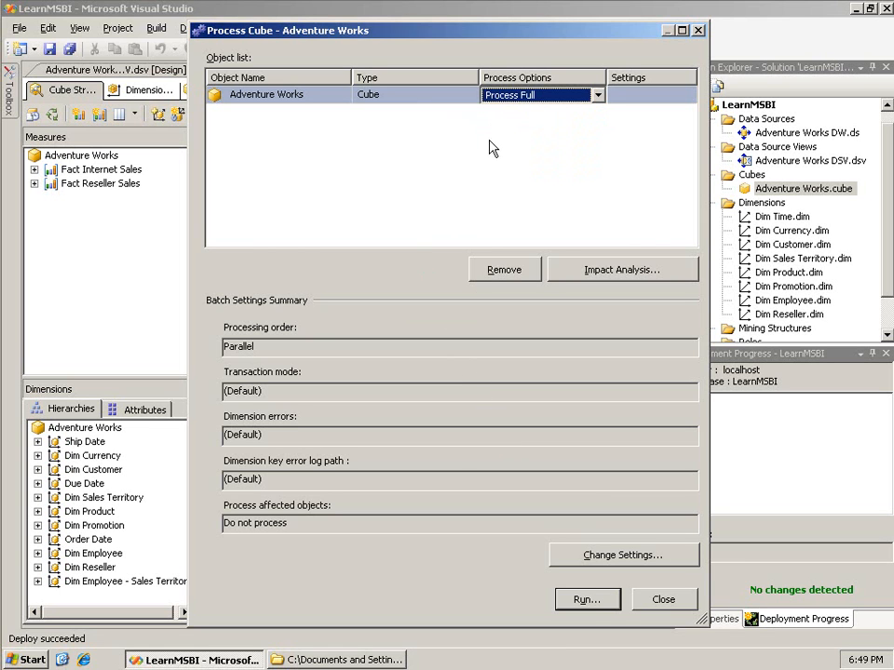
pyautogui.click(585, 601)
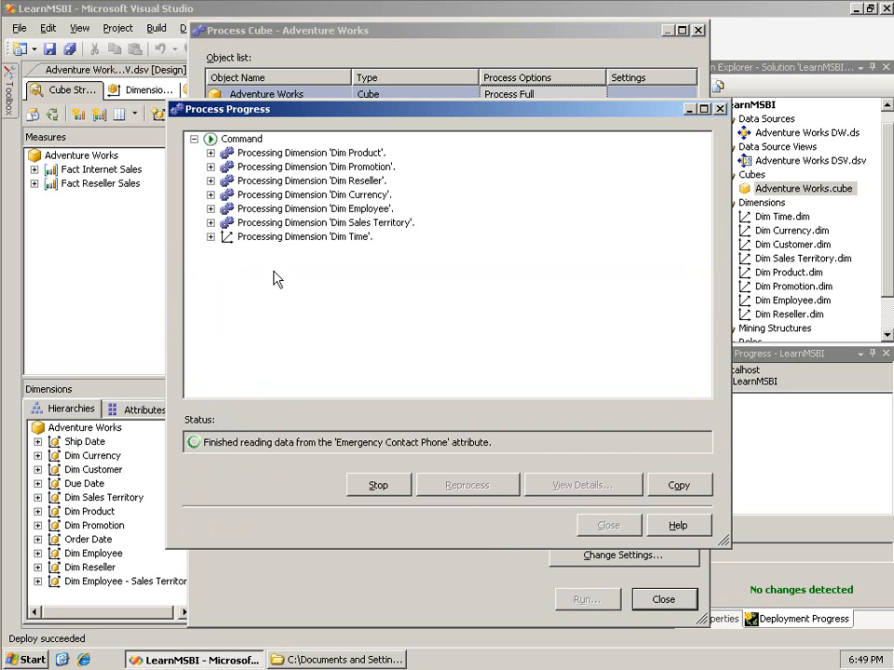
# Step: Examine the SQL query that processes the Dim Currency attribute in the processing details, and close both processing dialogs
pyautogui.click(210, 194)
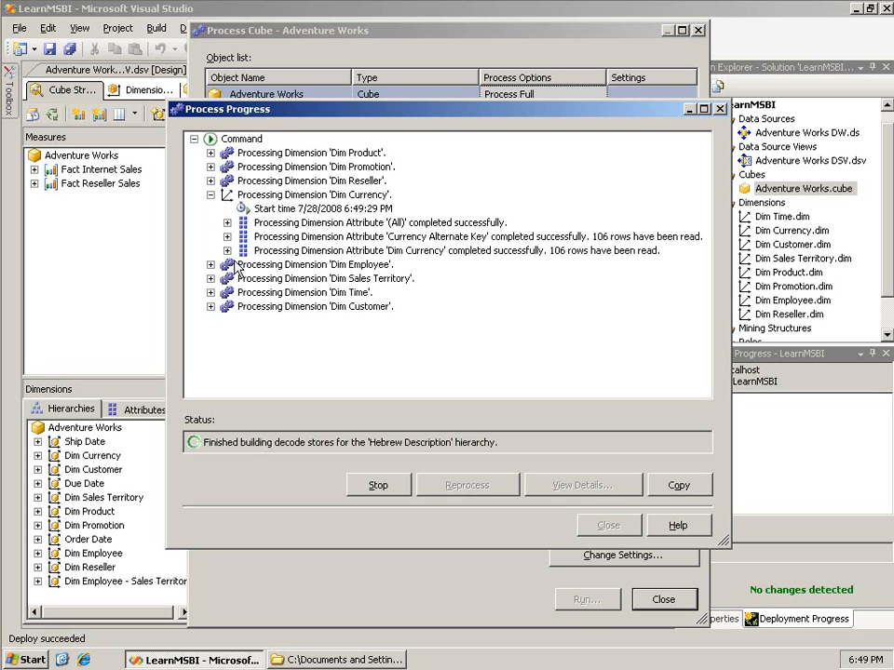
pyautogui.click(227, 250)
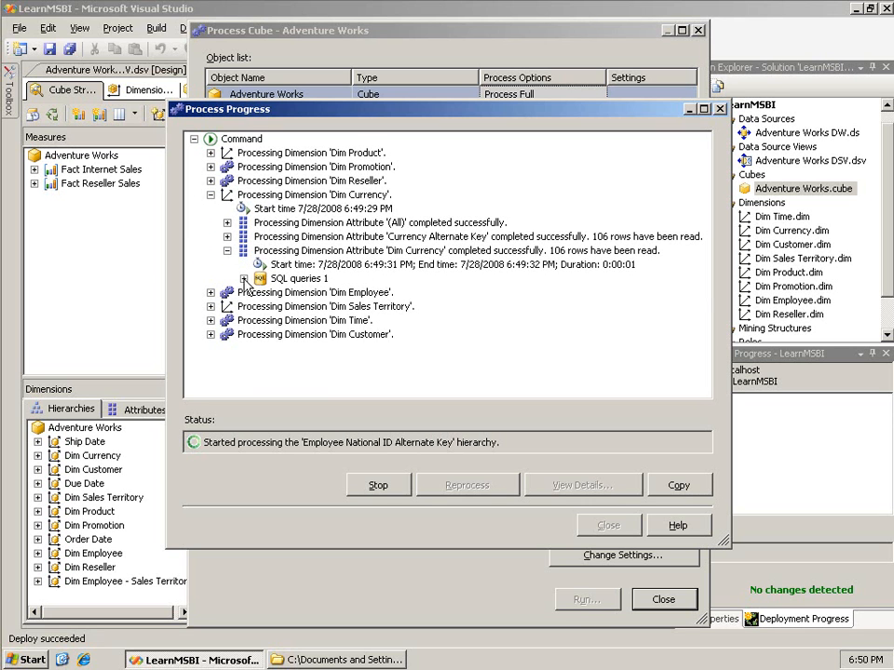
pyautogui.click(243, 278)
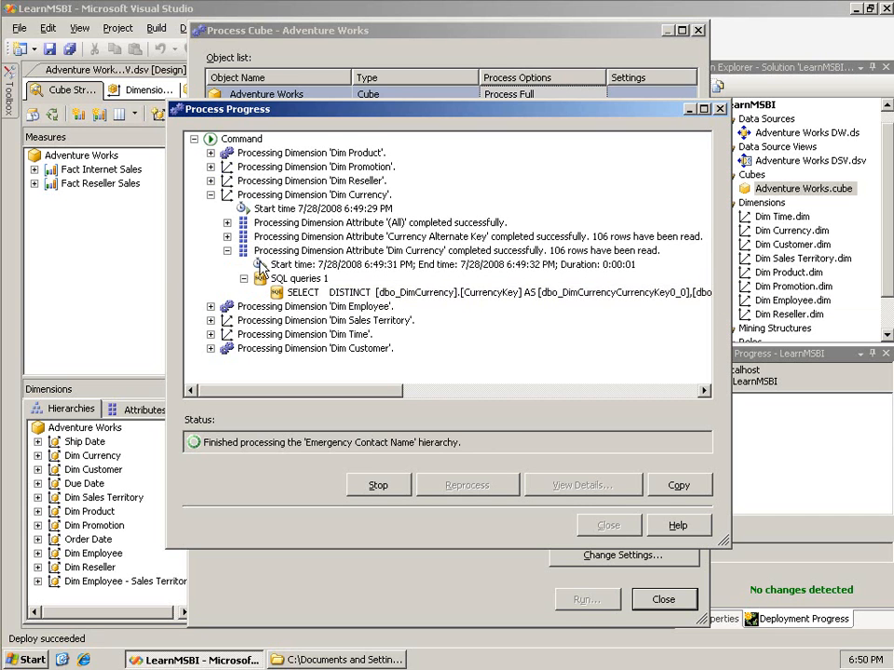
pyautogui.click(227, 251)
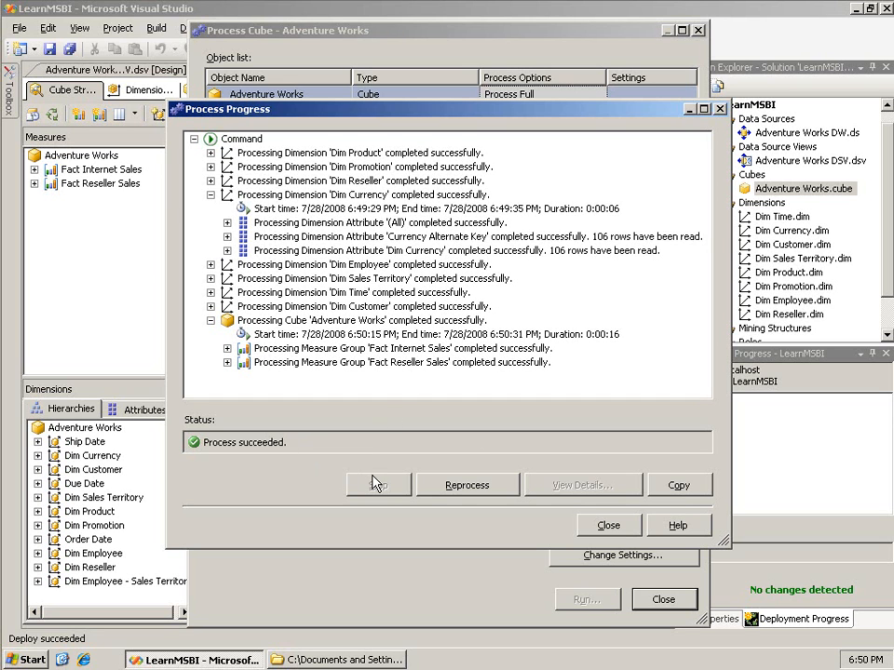
pyautogui.click(598, 525)
pyautogui.click(659, 602)
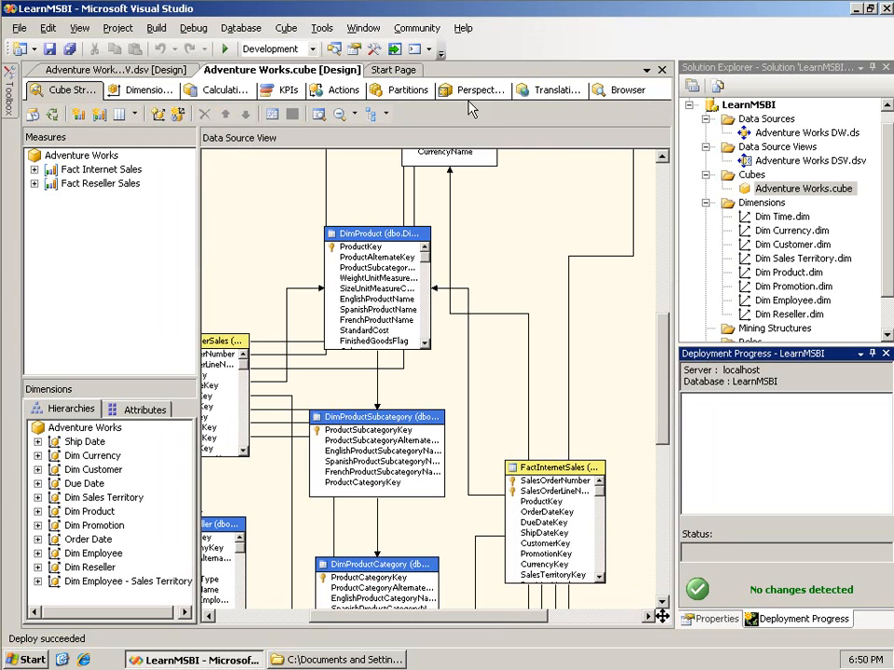
# Step: Open the Adventure Works cube in the cube browser and widen the design area by narrowing the Solution Explorer
pyautogui.click(623, 90)
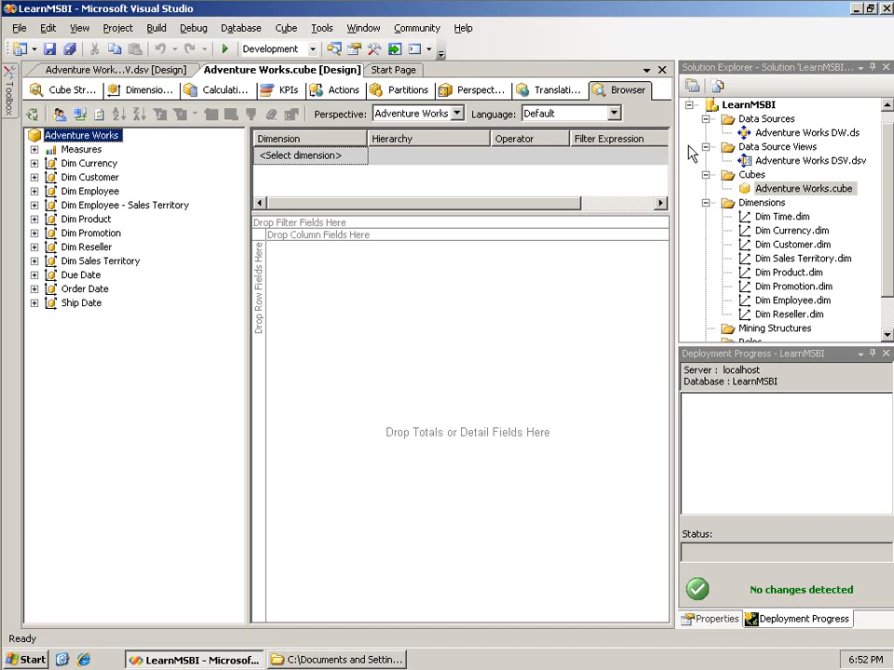
pyautogui.moveTo(676, 151); pyautogui.dragTo(842, 168)
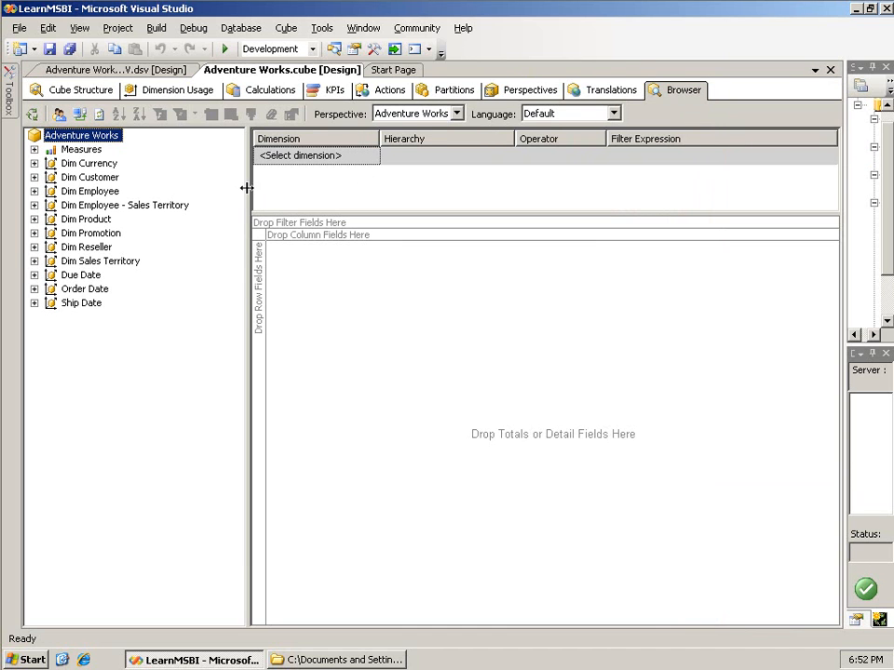
# Step: Narrow the cube's metadata tree and show the Sales Amount measure from Fact Internet Sales in the totals area
pyautogui.moveTo(247, 191); pyautogui.dragTo(216, 193)
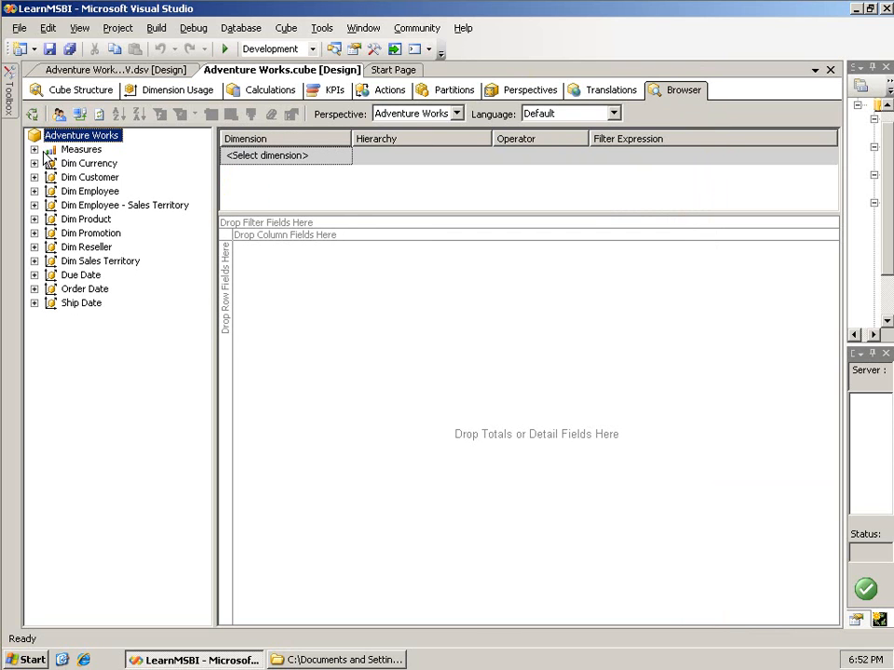
pyautogui.click(34, 149)
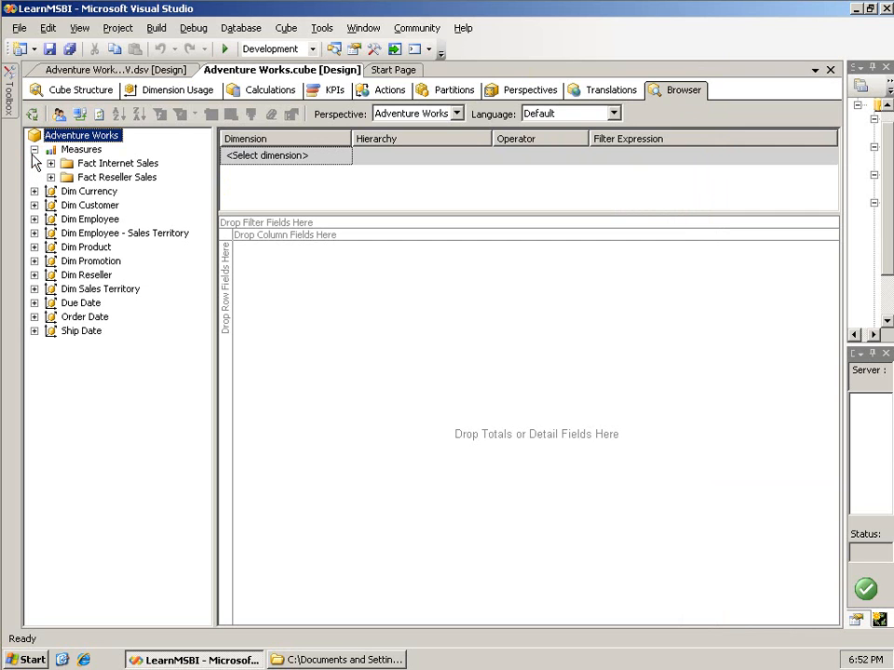
pyautogui.click(49, 164)
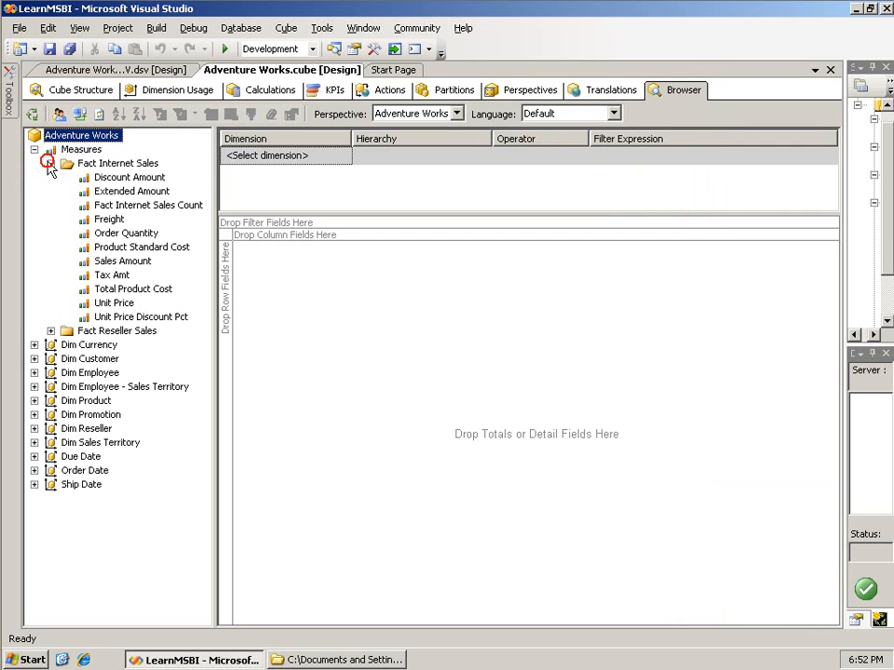
pyautogui.click(140, 262)
pyautogui.moveTo(140, 261); pyautogui.dragTo(336, 295)
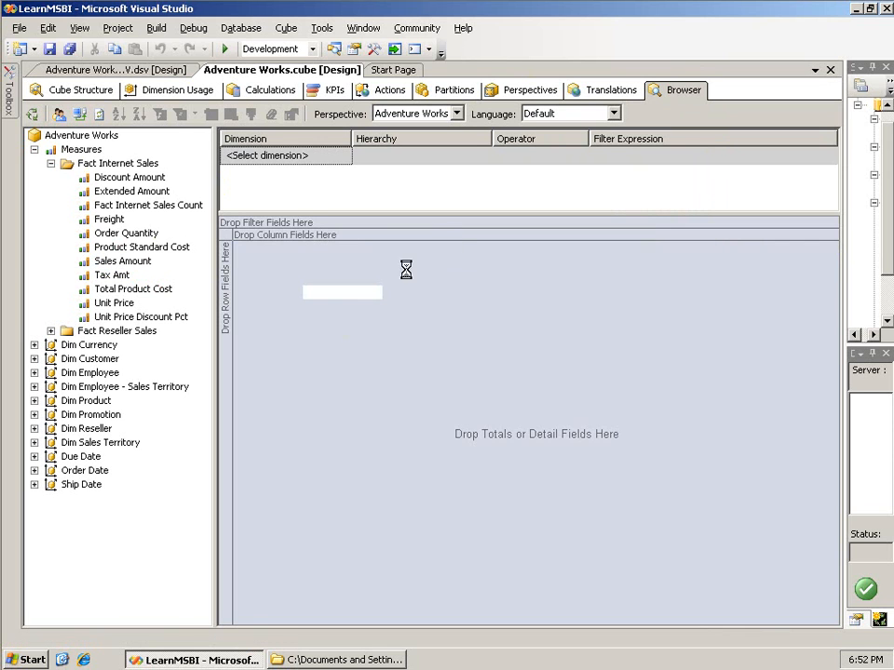
pyautogui.click(459, 389)
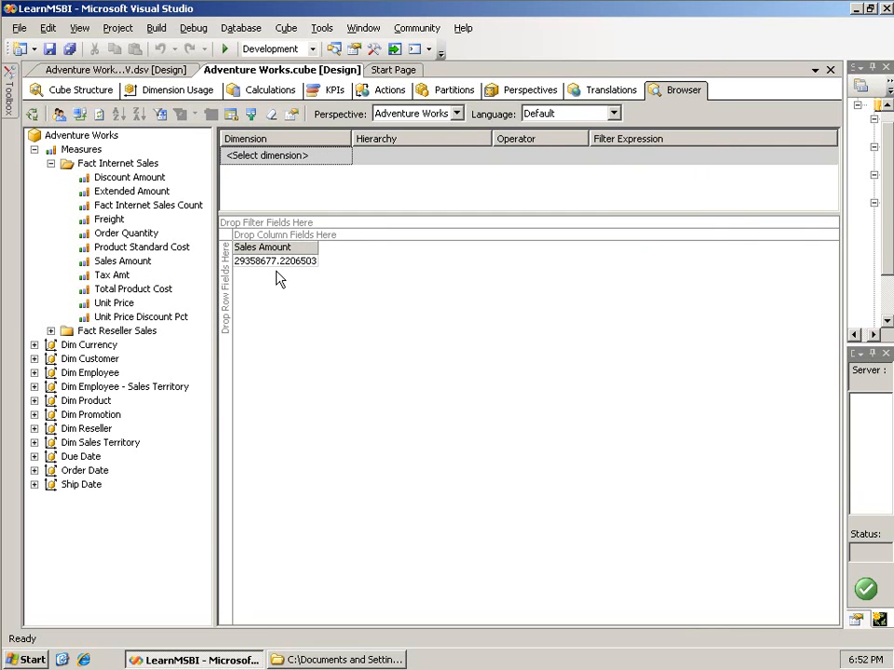
pyautogui.moveTo(276, 262)
# Step: Break sales down in rows by Dim Product's English Product Category Name and English Product Subcategory Name, and expand Accessories and Bikes
pyautogui.click(34, 401)
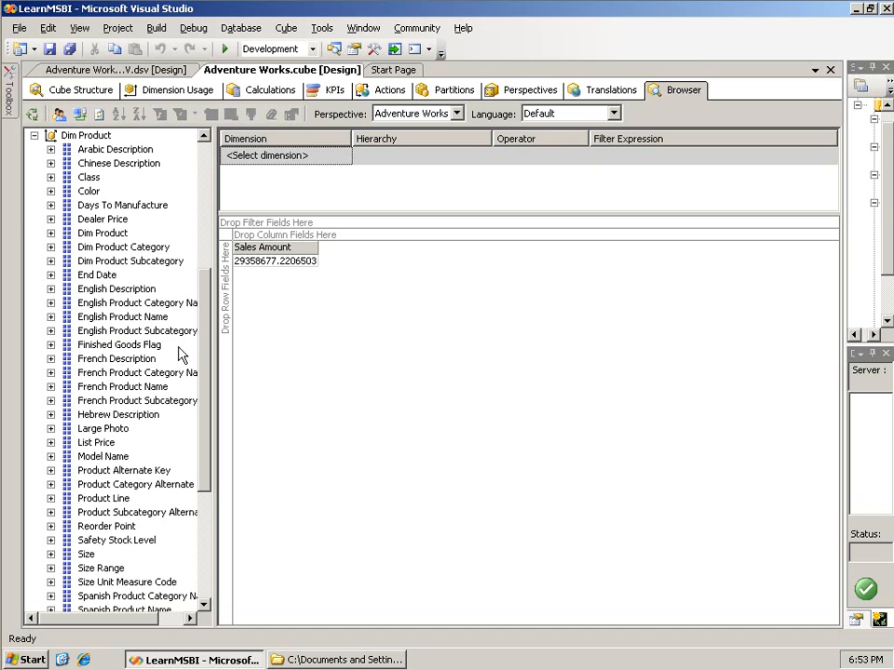
pyautogui.moveTo(157, 304); pyautogui.dragTo(233, 285)
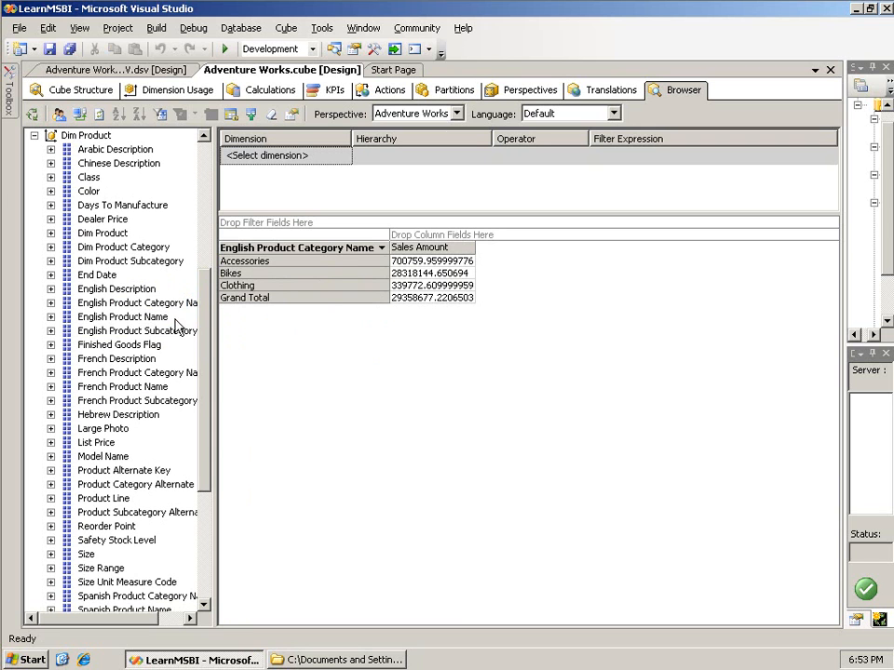
pyautogui.moveTo(149, 333); pyautogui.dragTo(357, 281)
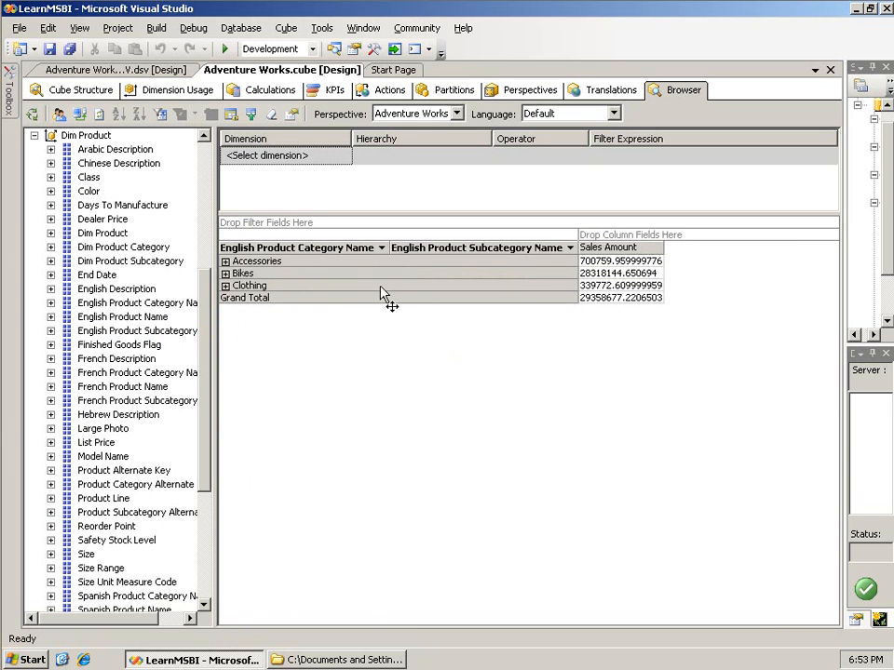
pyautogui.click(225, 261)
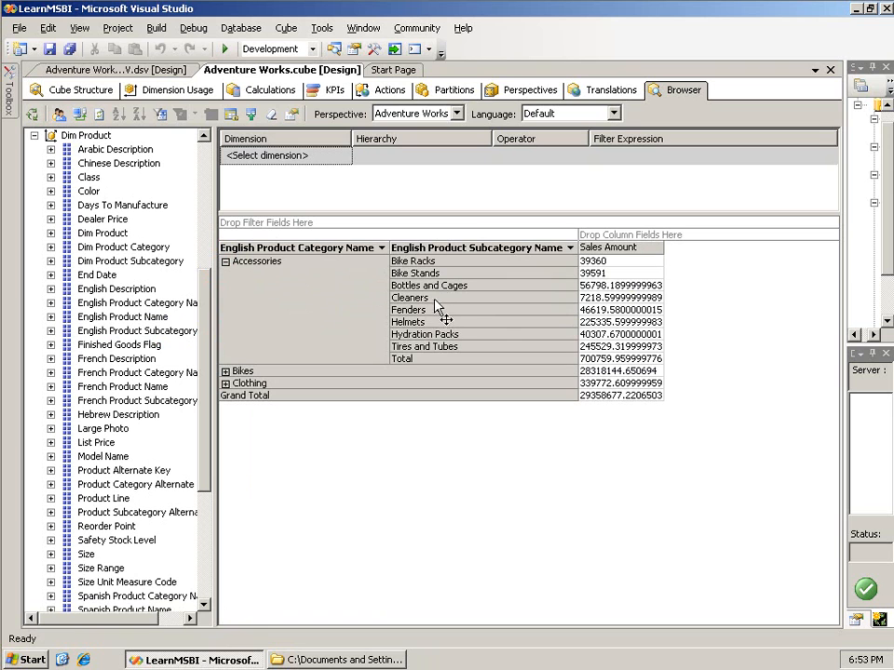
pyautogui.click(225, 371)
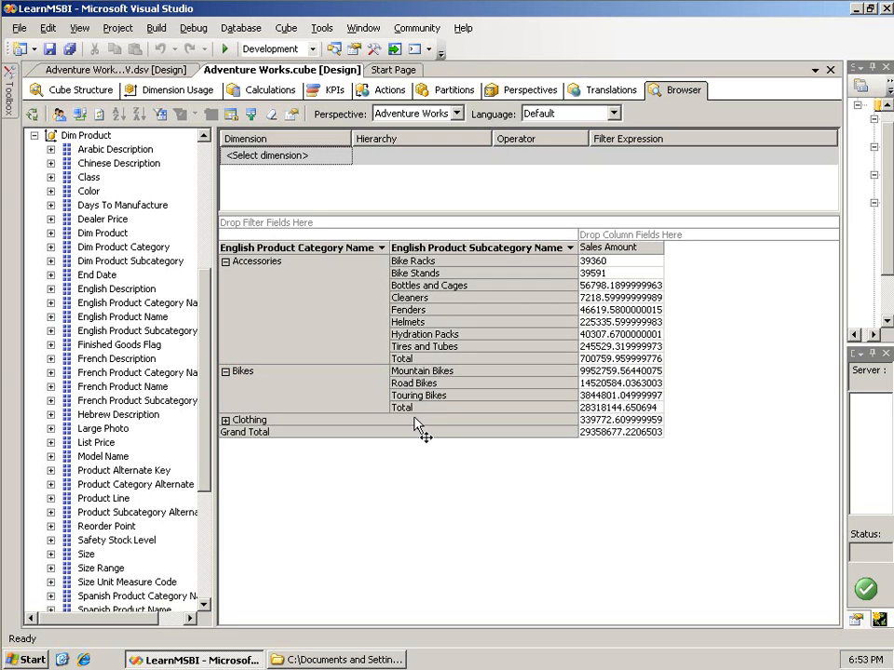
# Step: Place English Product Subcategory Name before the category in the rows, and expand Bike Racks, Fenders, Mountain Bikes, Road Bikes and Shorts
pyautogui.moveTo(460, 253); pyautogui.dragTo(249, 249)
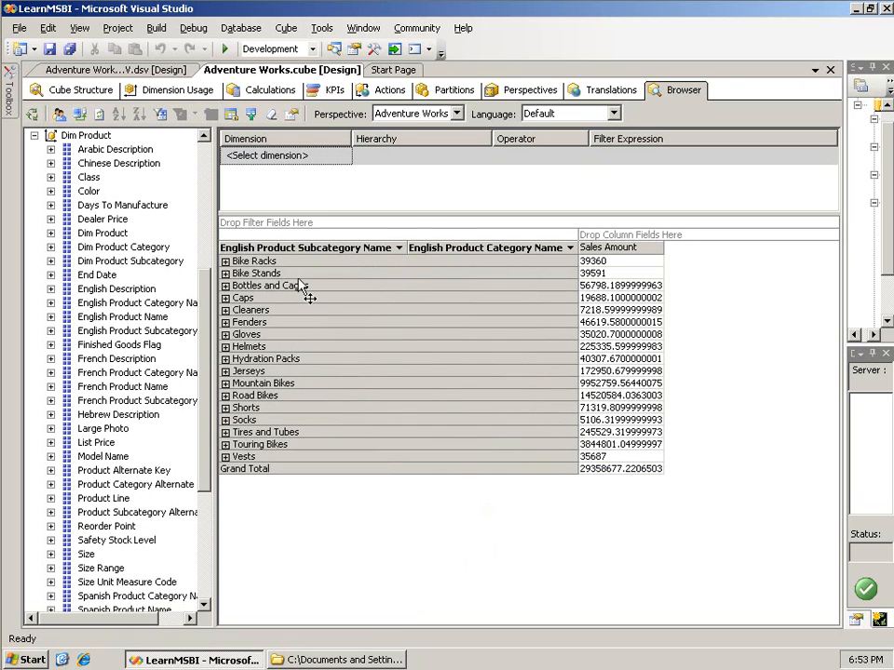
pyautogui.click(225, 262)
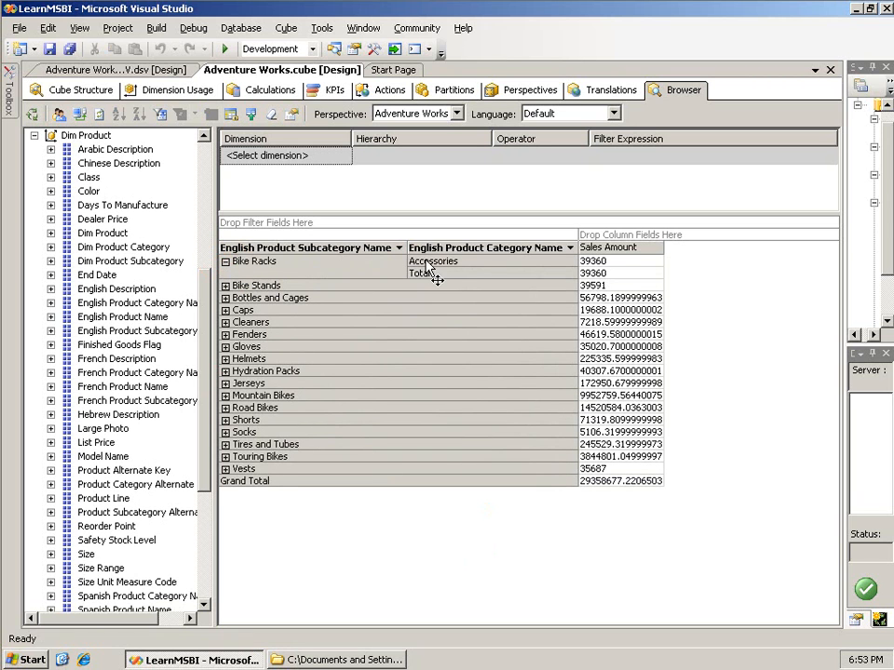
pyautogui.click(225, 334)
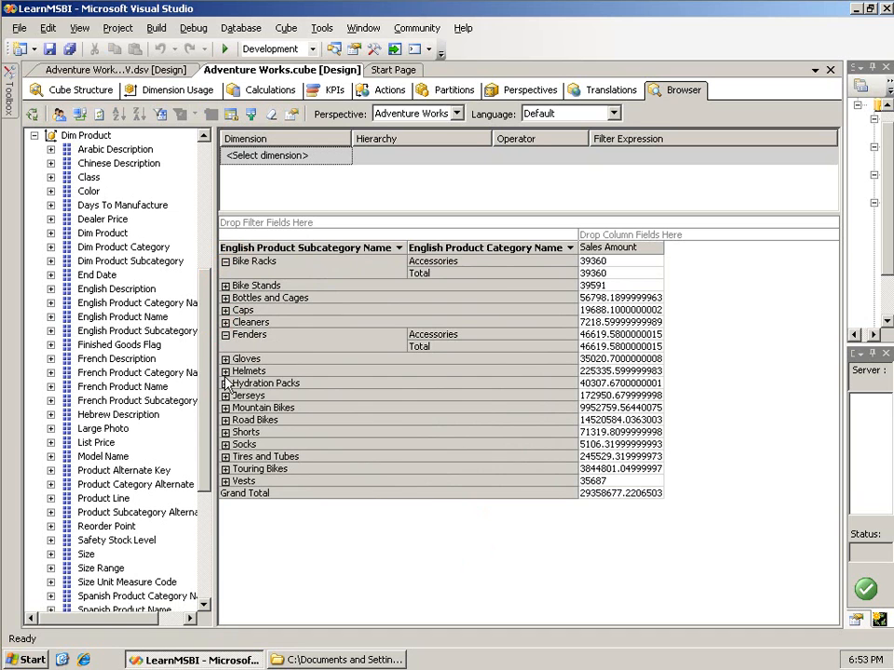
pyautogui.click(225, 408)
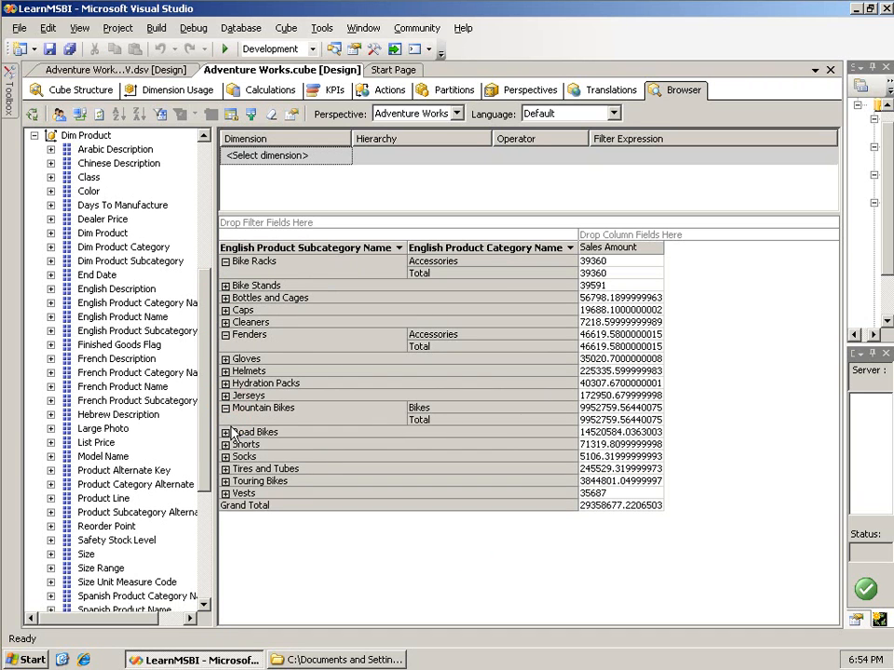
pyautogui.click(225, 432)
pyautogui.click(225, 456)
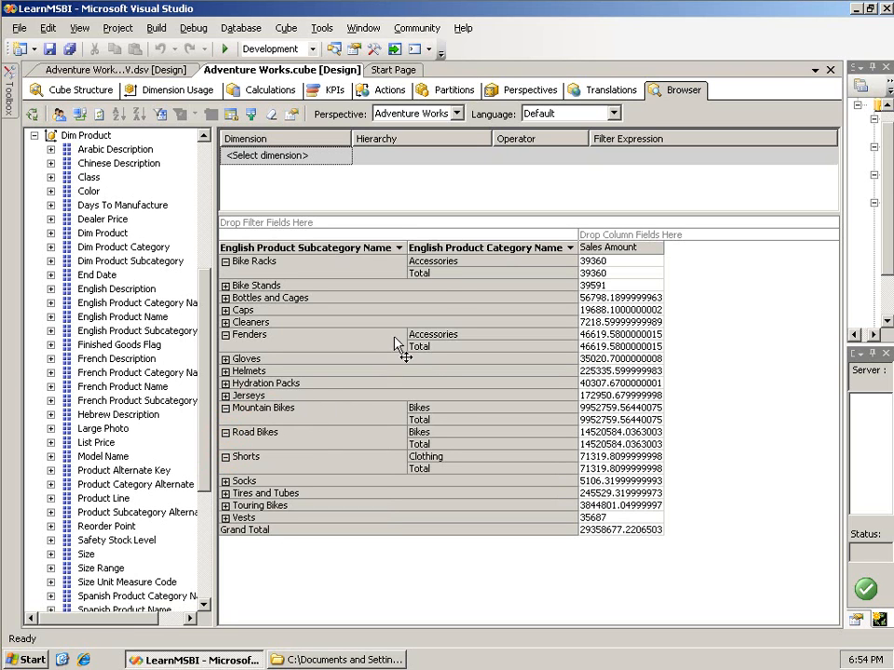
# Step: Replace both row fields with Dim Product's Products hierarchy, and expand category 1 and its subcategory 1
pyautogui.moveTo(441, 247); pyautogui.dragTo(175, 246)
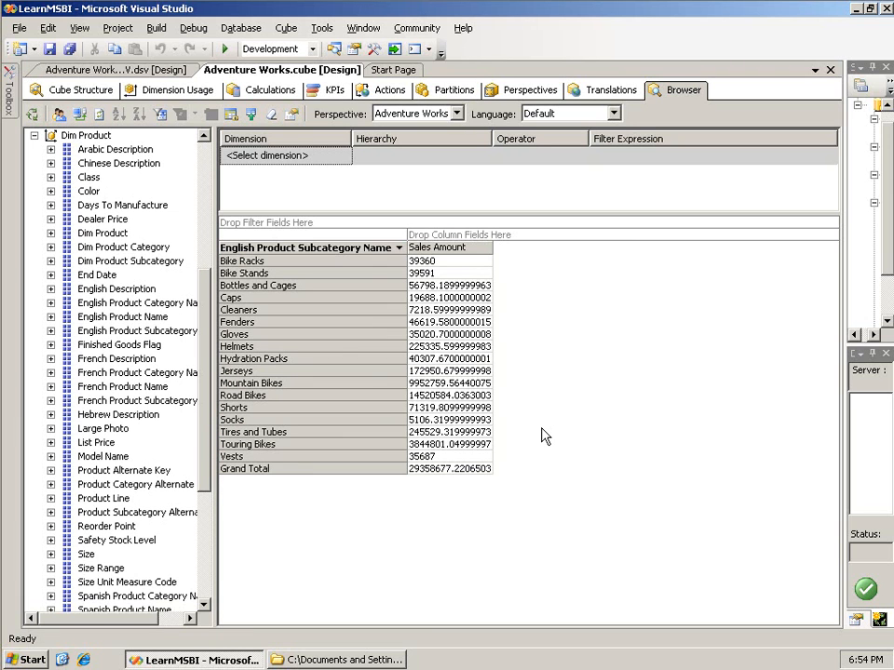
pyautogui.moveTo(350, 250); pyautogui.dragTo(183, 284)
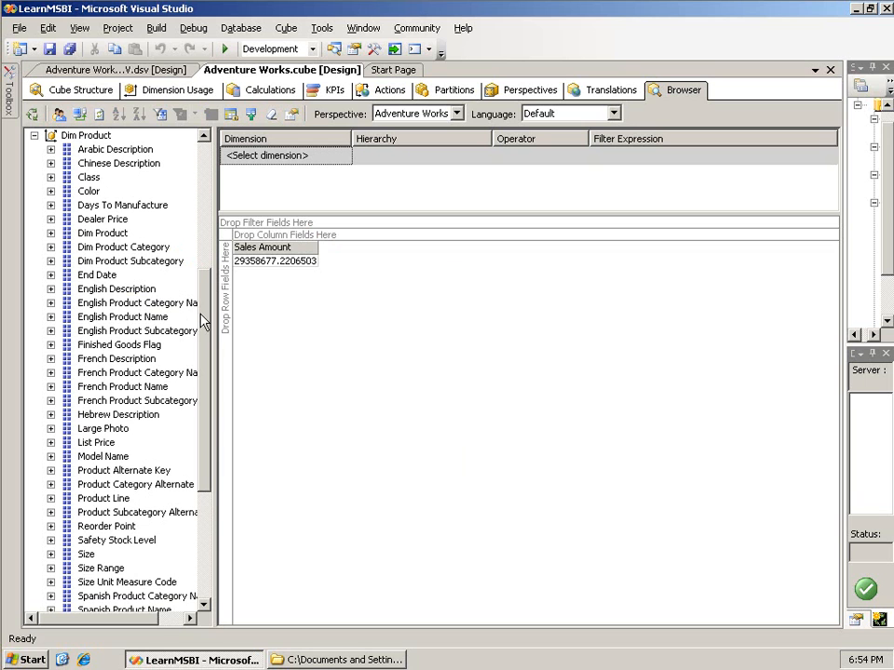
pyautogui.moveTo(204, 328); pyautogui.dragTo(212, 479)
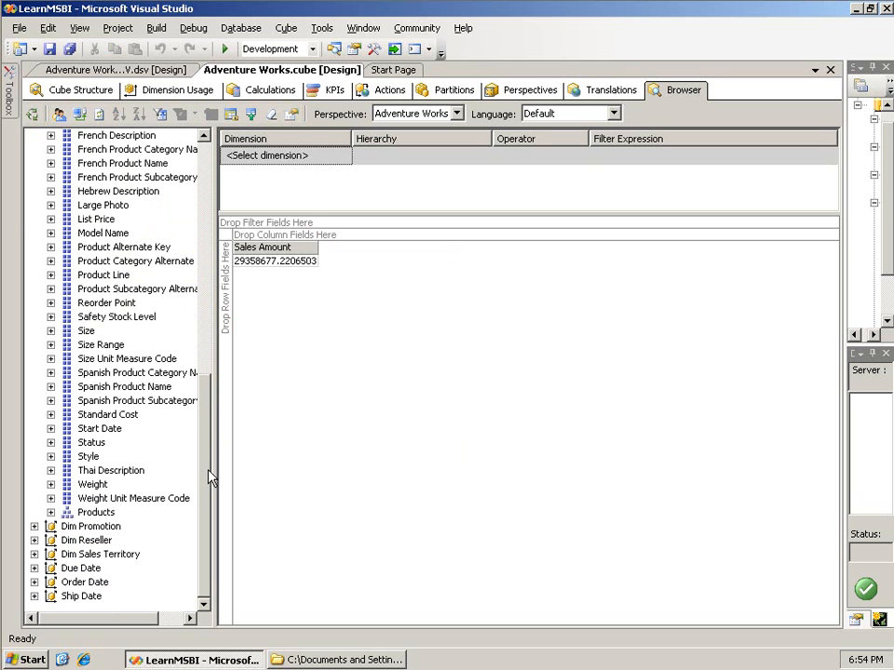
pyautogui.moveTo(106, 512); pyautogui.dragTo(230, 340)
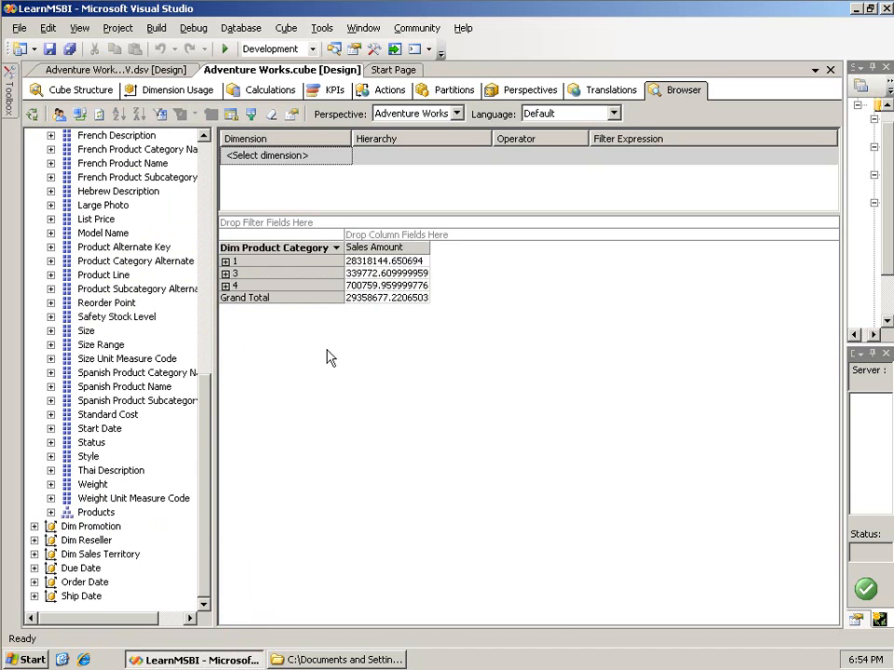
pyautogui.click(226, 262)
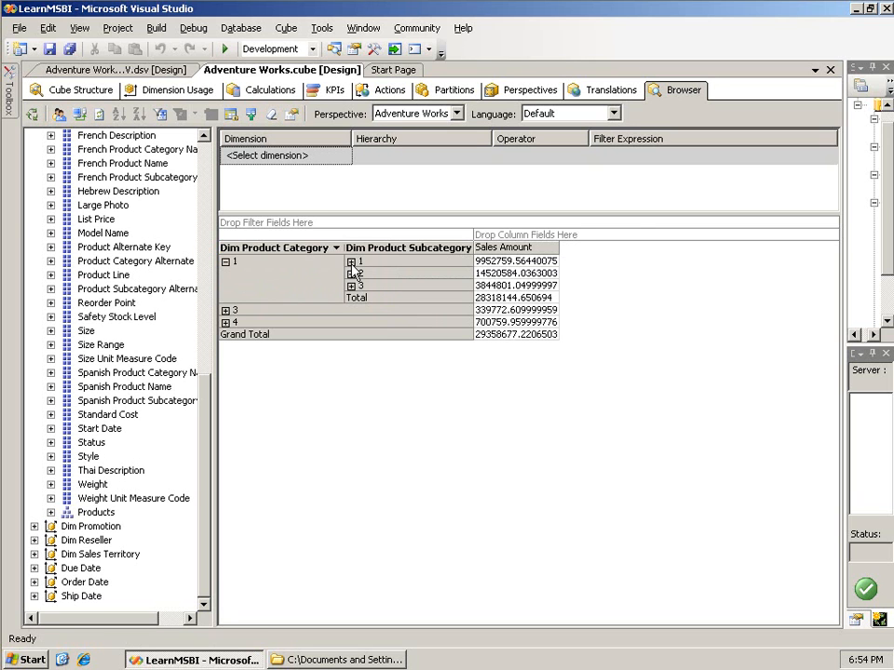
pyautogui.click(351, 262)
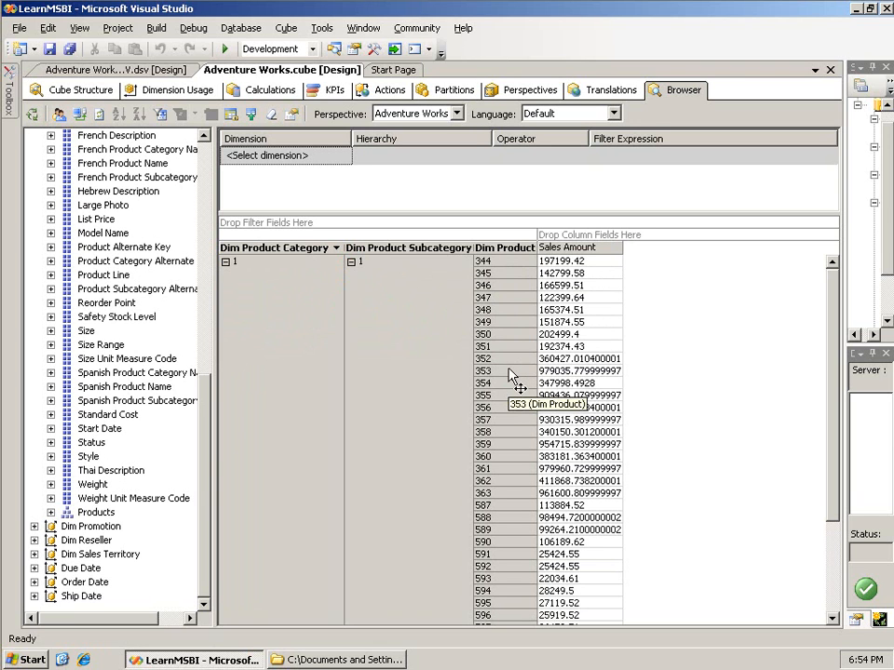
# Step: Remove the Dim Product, Dim Product Subcategory and Dim Product Category levels from the rows
pyautogui.click(493, 248)
pyautogui.moveTo(497, 251); pyautogui.dragTo(232, 313)
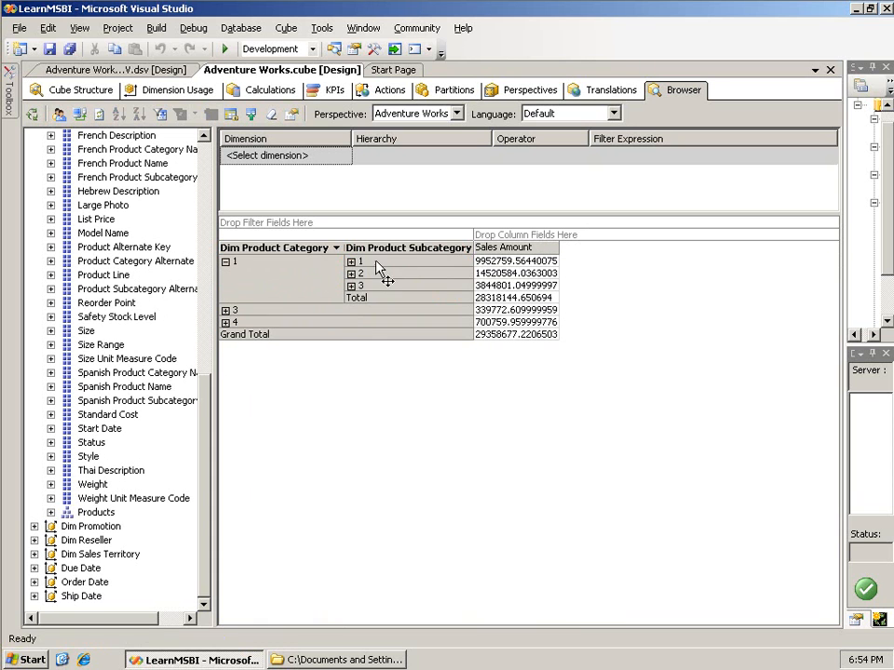
pyautogui.moveTo(389, 253); pyautogui.dragTo(203, 296)
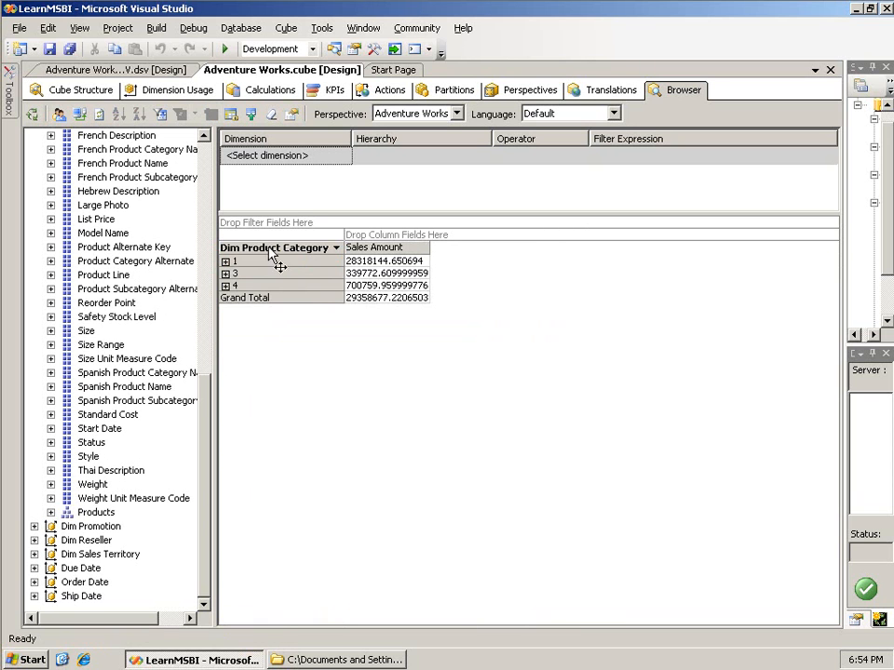
pyautogui.click(275, 249)
pyautogui.moveTo(276, 254); pyautogui.dragTo(147, 274)
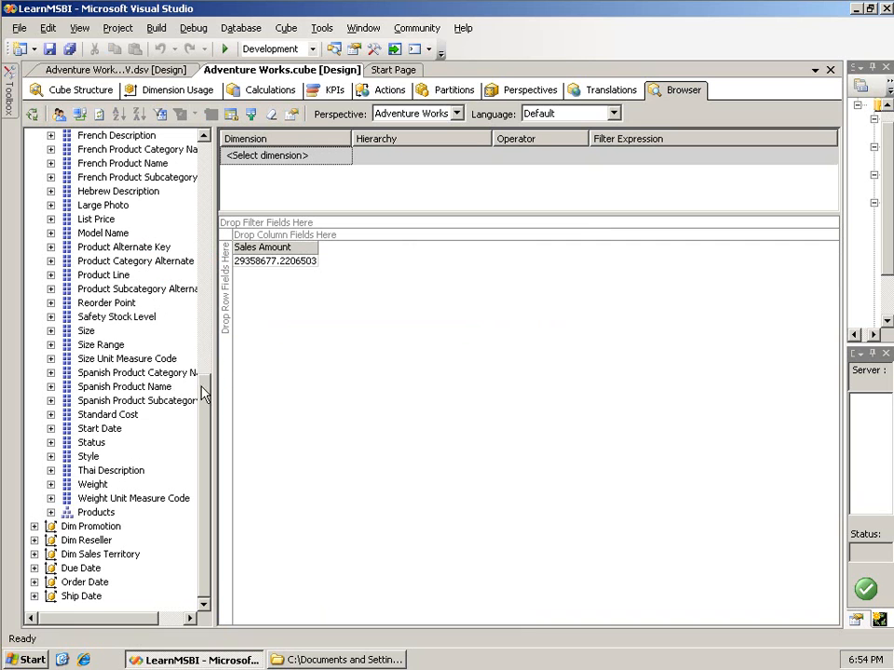
# Step: Add Dim Product's English Product Category Name as the row field again
pyautogui.click(205, 222)
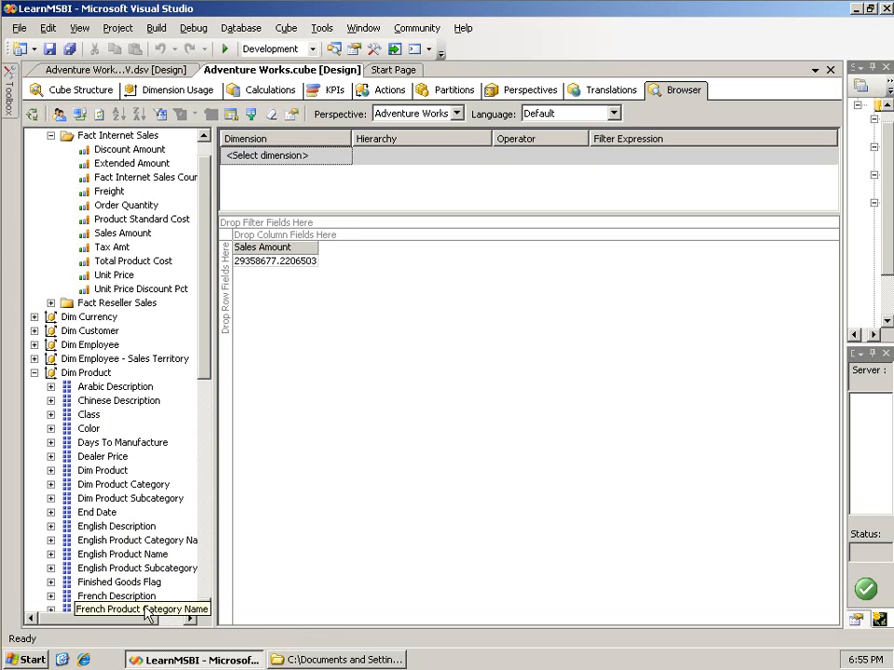
pyautogui.moveTo(140, 609); pyautogui.dragTo(144, 585)
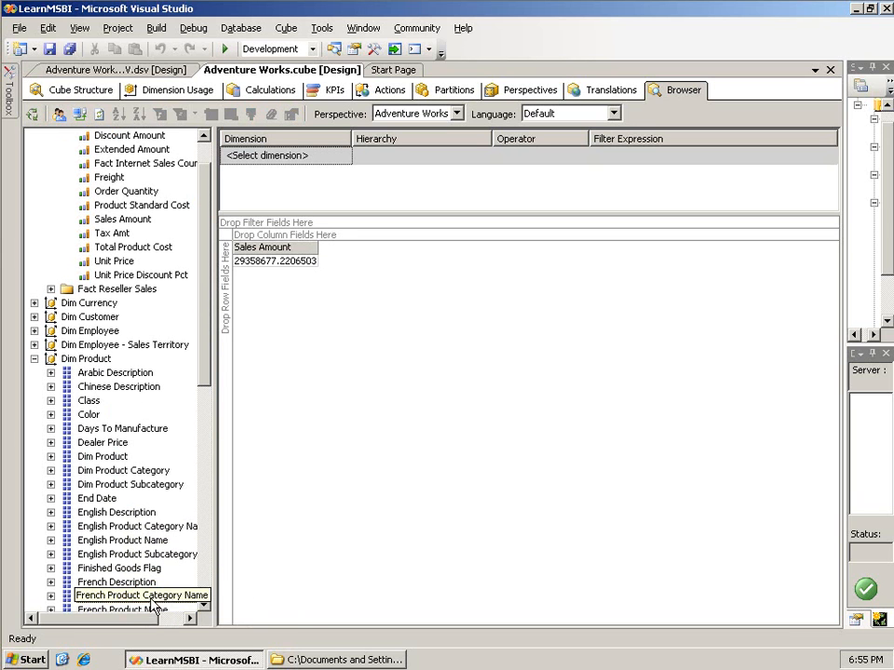
pyautogui.moveTo(144, 527); pyautogui.dragTo(225, 368)
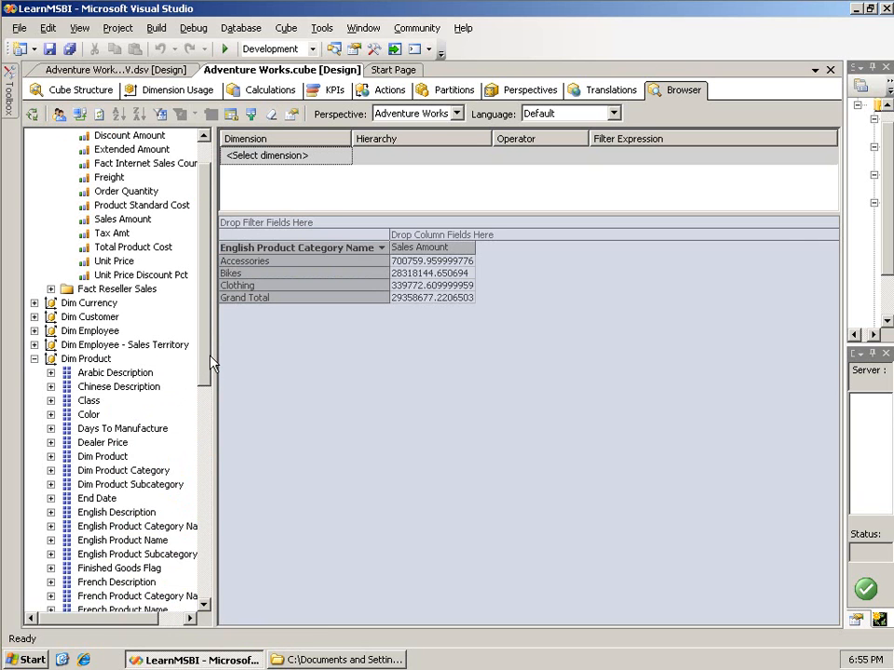
# Step: Expand the Ship Date dimension and add its Calendar Year hierarchy as the column field
pyautogui.scroll(-4, 191, 451)
pyautogui.scroll(-7, 186, 502)
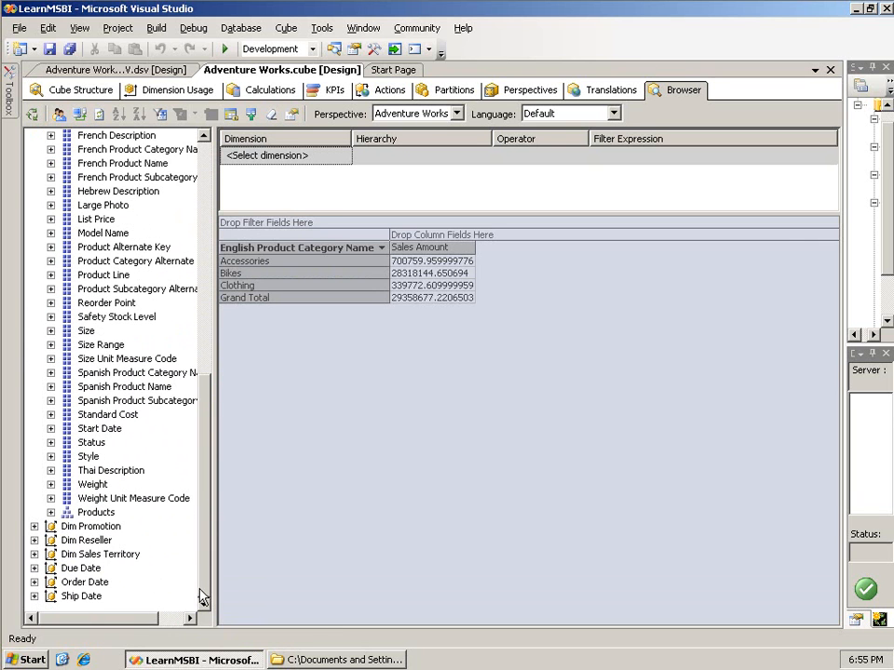
pyautogui.click(35, 596)
pyautogui.moveTo(93, 597); pyautogui.dragTo(462, 245)
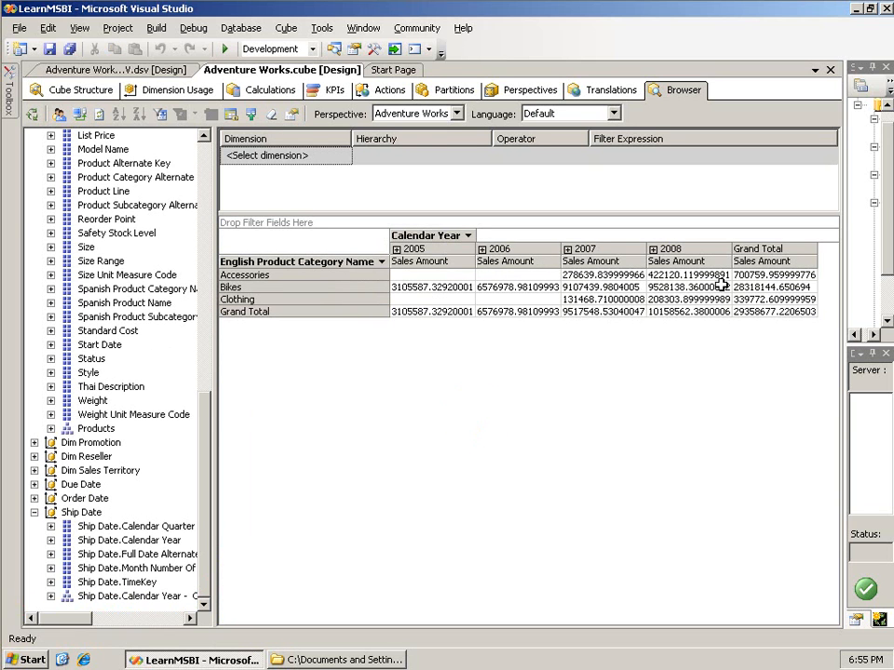
# Step: Drill down the ship date columns from year 2007 through quarter 2 and month 4 to individual dates
pyautogui.click(566, 250)
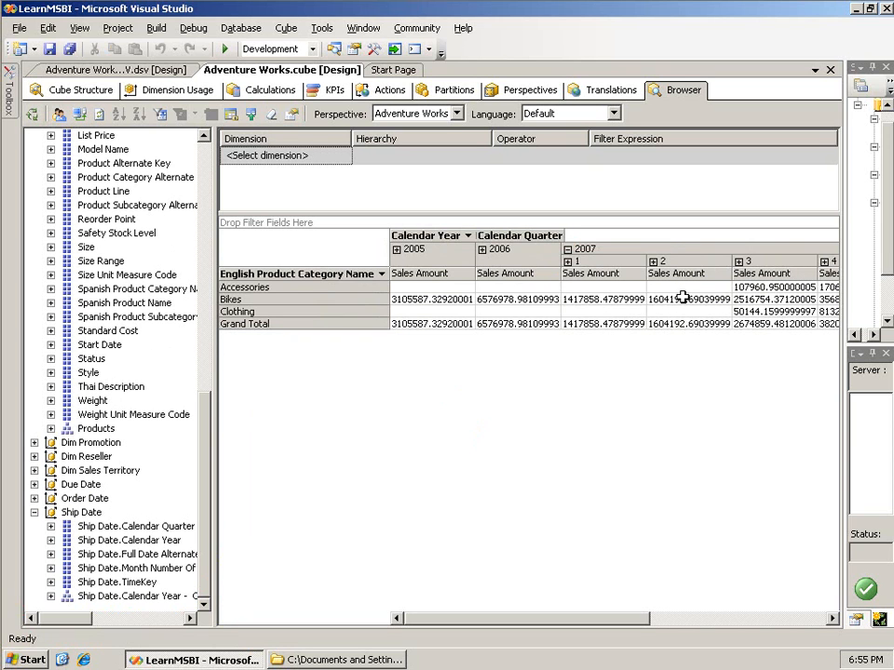
pyautogui.click(654, 263)
pyautogui.moveTo(555, 618); pyautogui.dragTo(609, 626)
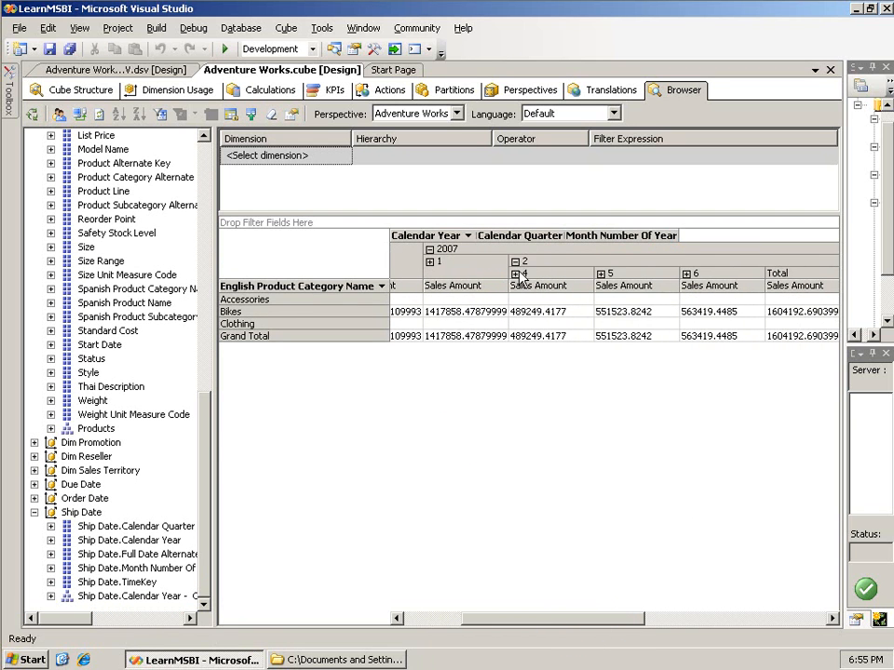
pyautogui.click(514, 273)
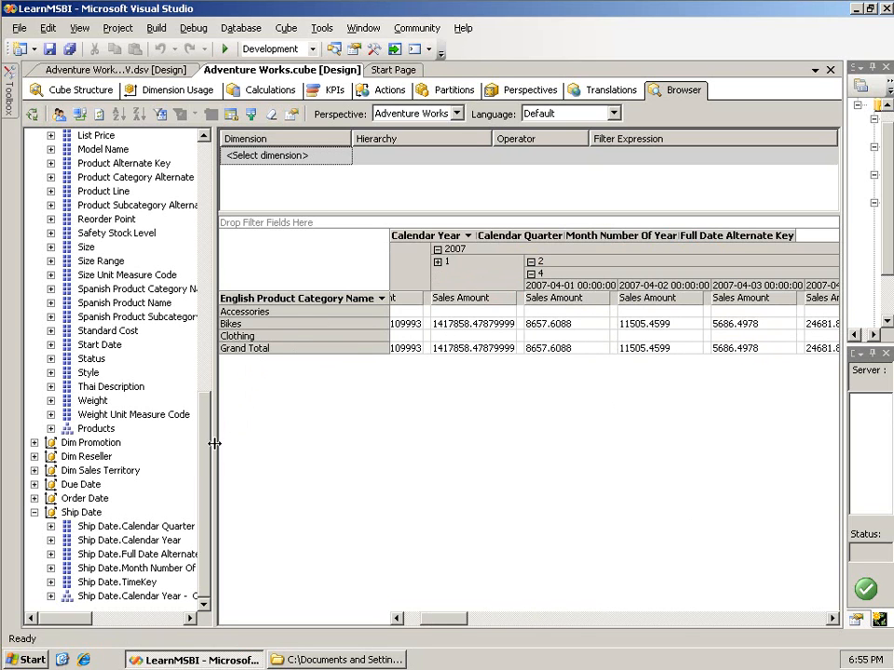
# Step: Add a filter condition on the Last Name hierarchy of Dim Customer, using the Equal operator
pyautogui.moveTo(205, 453); pyautogui.dragTo(155, 149)
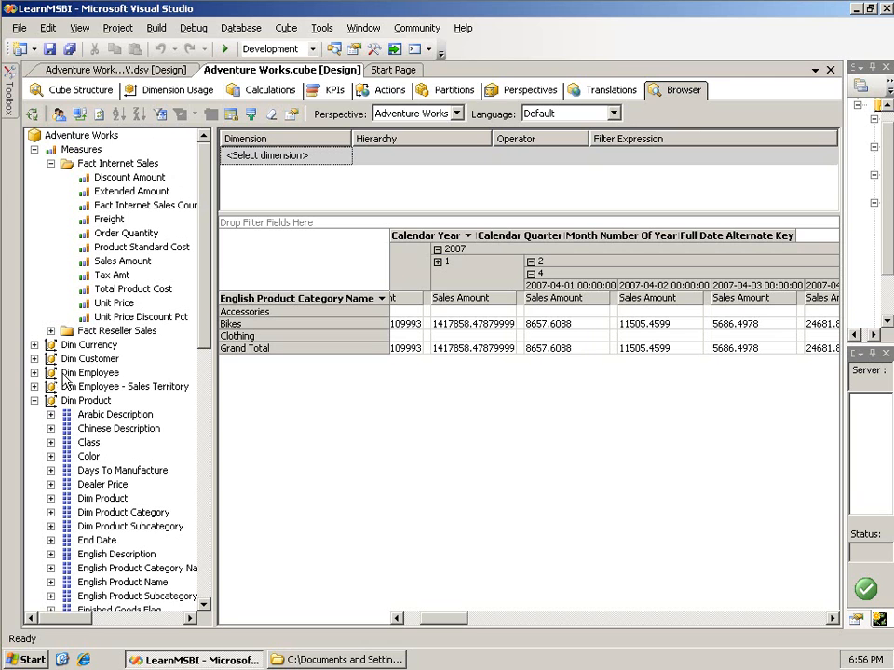
pyautogui.click(35, 359)
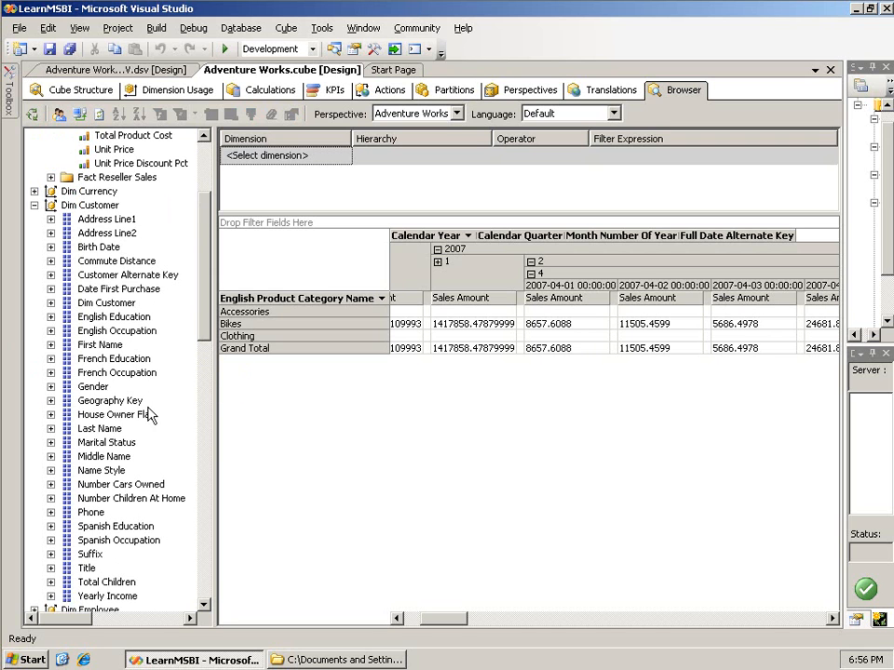
pyautogui.moveTo(110, 429); pyautogui.dragTo(300, 161)
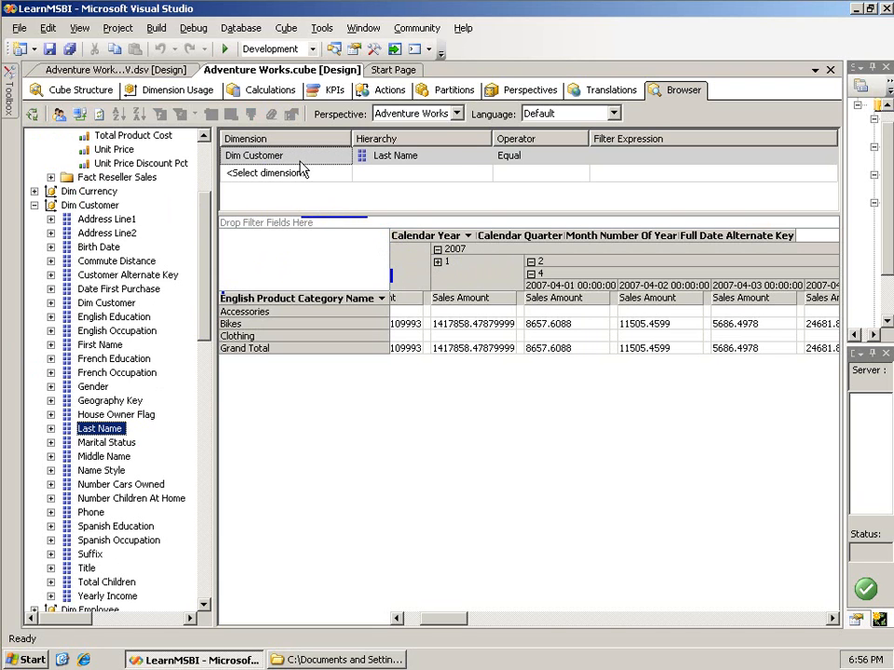
# Step: Set the filter expression of the Dim Customer Last Name condition to a single customer last name and apply it to the sales pivot
pyautogui.click(626, 155)
pyautogui.click(827, 156)
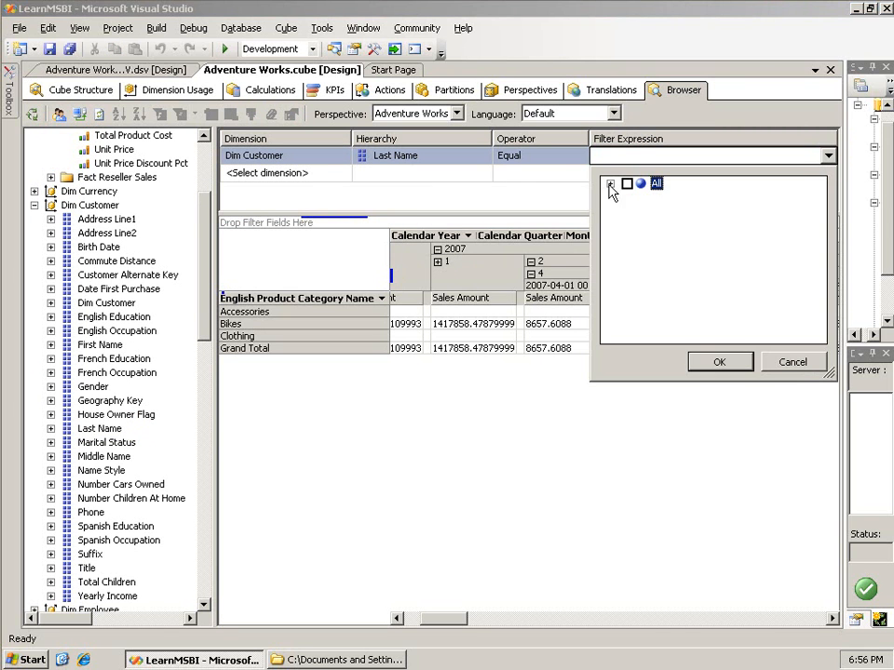
pyautogui.click(611, 184)
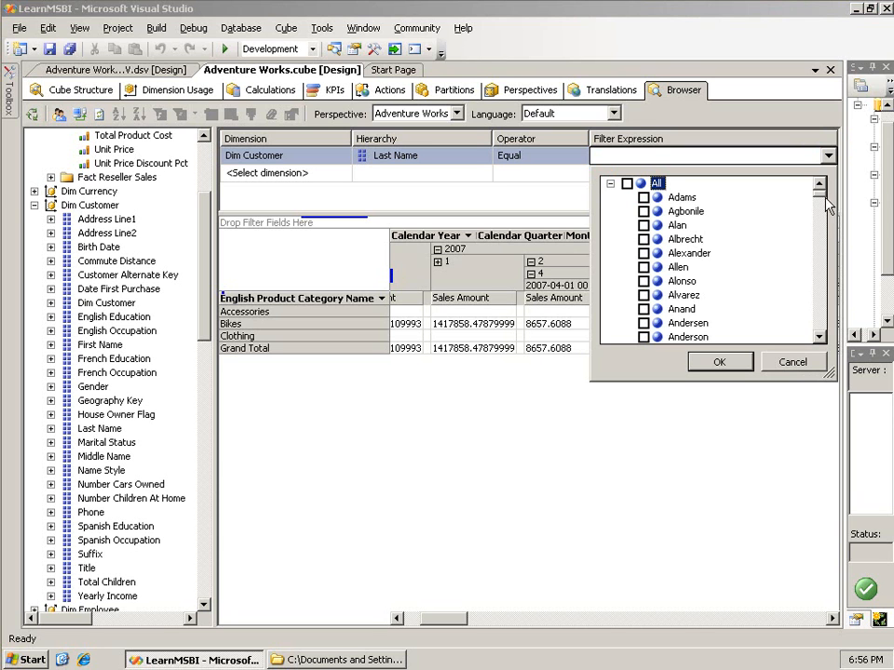
pyautogui.moveTo(819, 189); pyautogui.dragTo(822, 288)
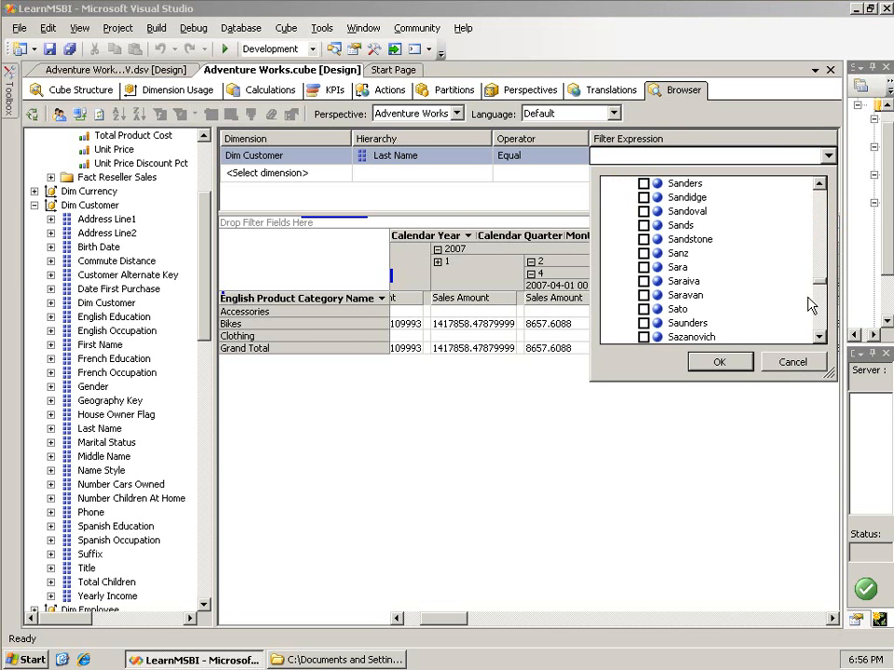
pyautogui.click(820, 310)
pyautogui.click(821, 319)
pyautogui.click(821, 321)
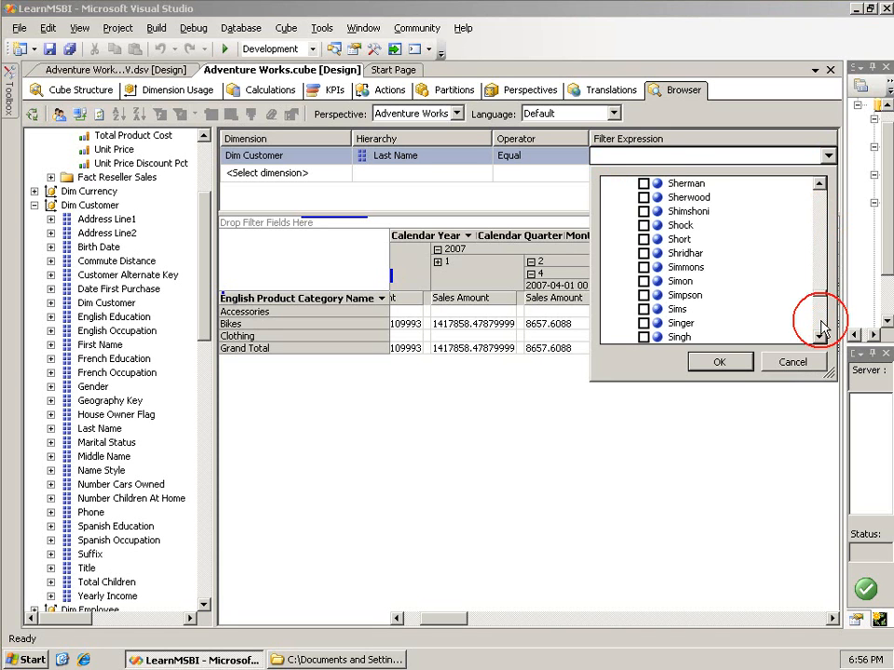
pyautogui.click(821, 322)
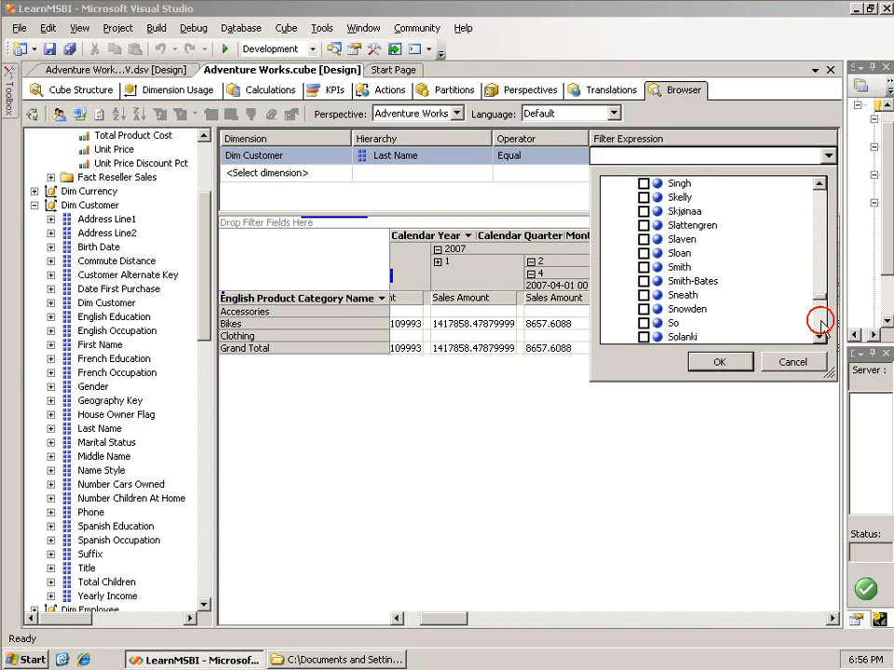
pyautogui.click(643, 267)
pyautogui.click(719, 361)
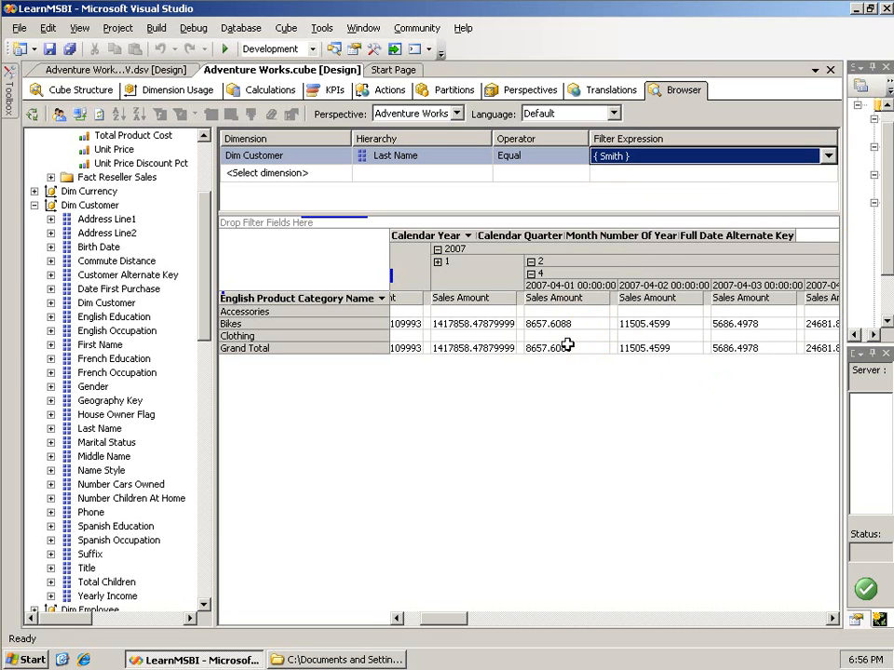
pyautogui.click(616, 157)
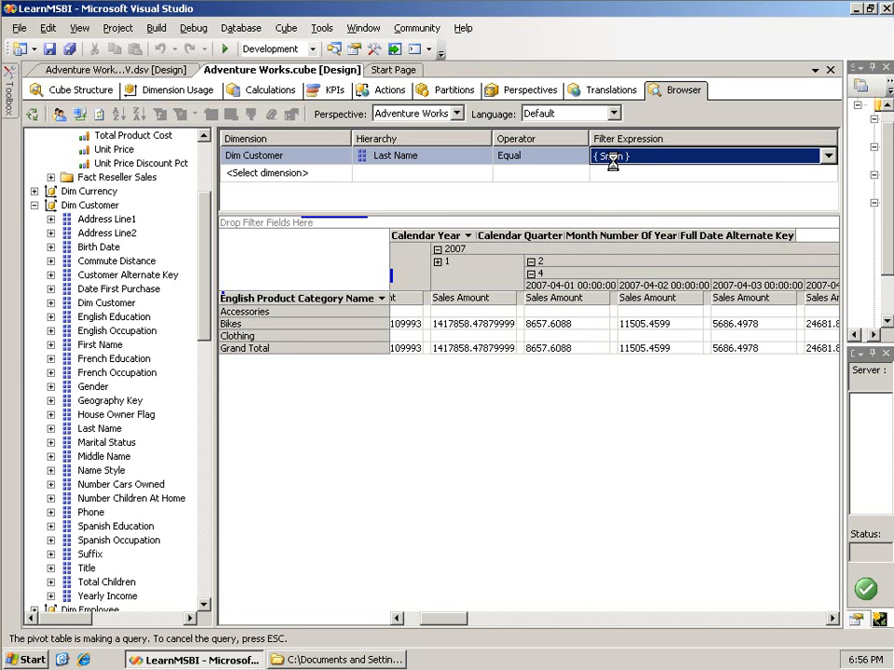
pyautogui.moveTo(574, 323)
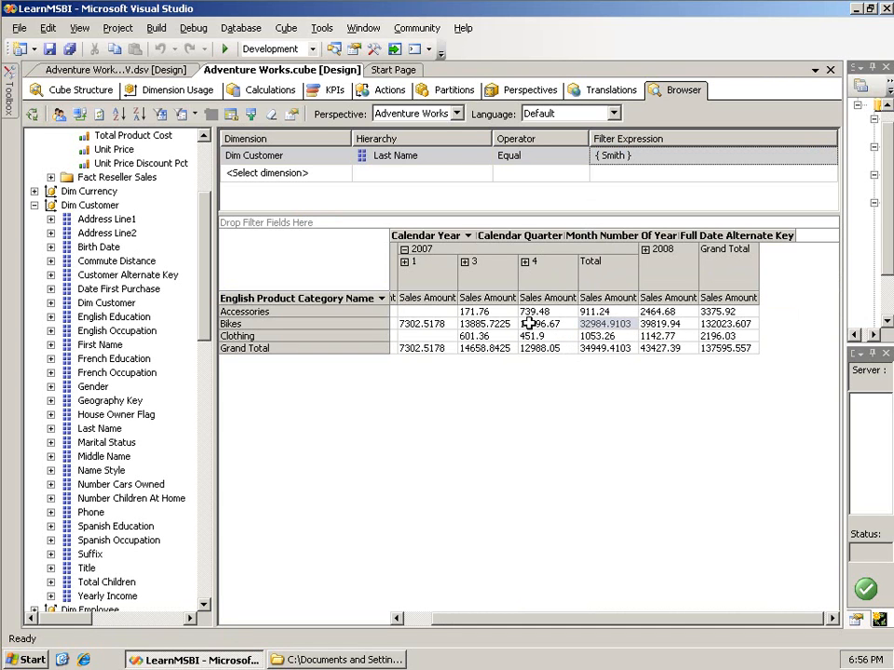
pyautogui.moveTo(501, 328)
# Step: In the cube structure, rename the Dim Promotion dimension to Promotion, widening the properties area to reach its Name property
pyautogui.click(80, 90)
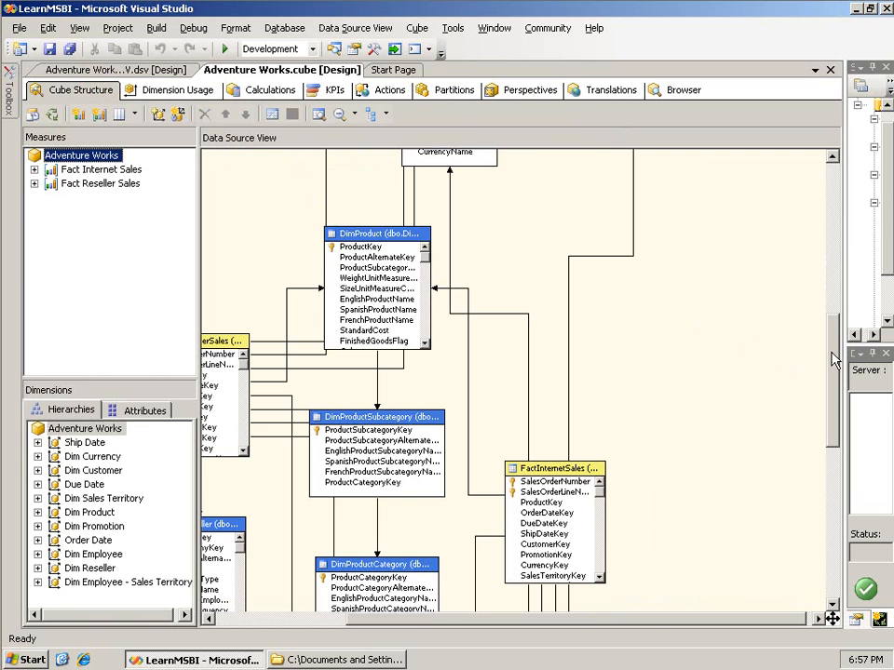
pyautogui.moveTo(845, 358); pyautogui.dragTo(765, 358)
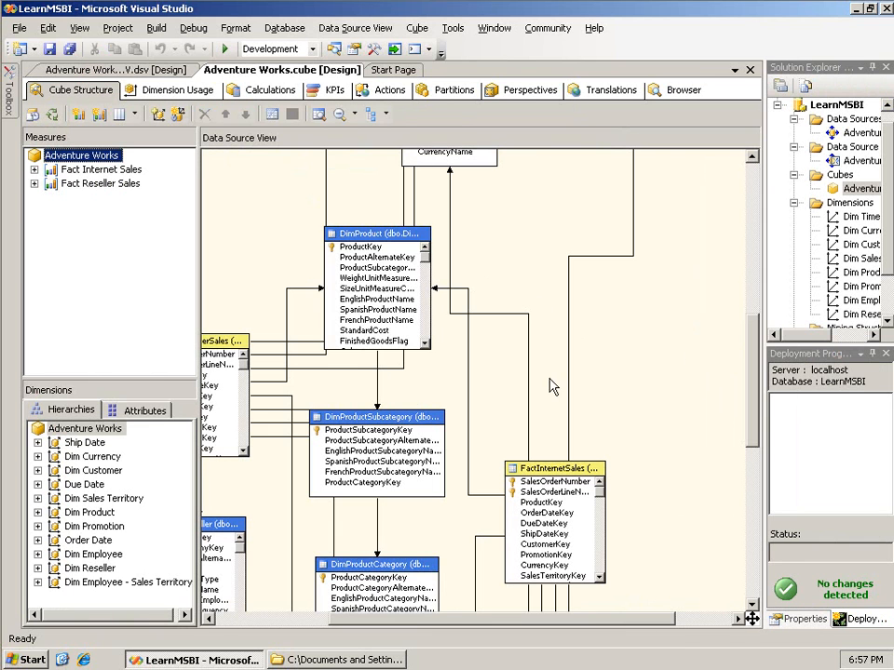
pyautogui.click(109, 527)
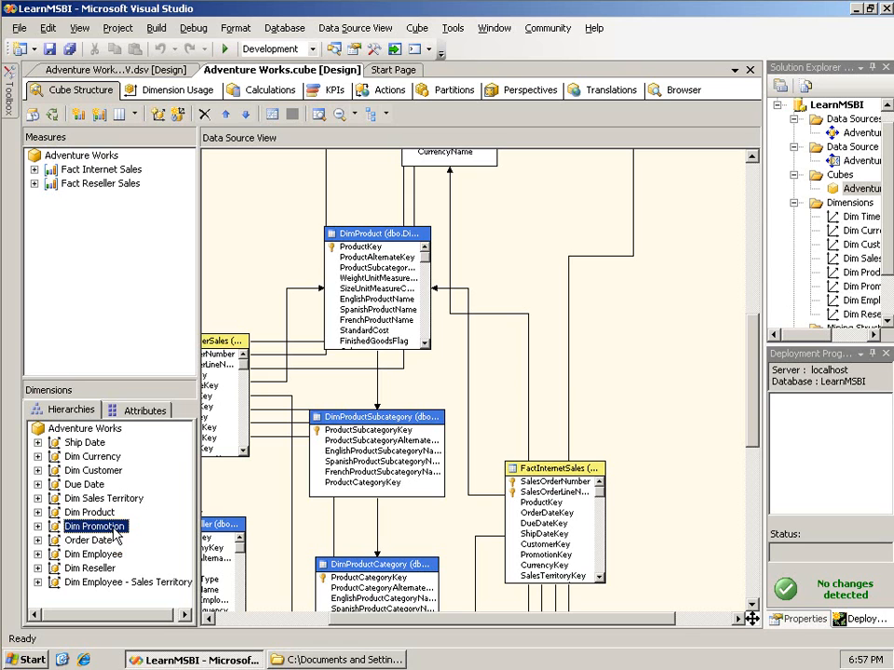
pyautogui.click(802, 619)
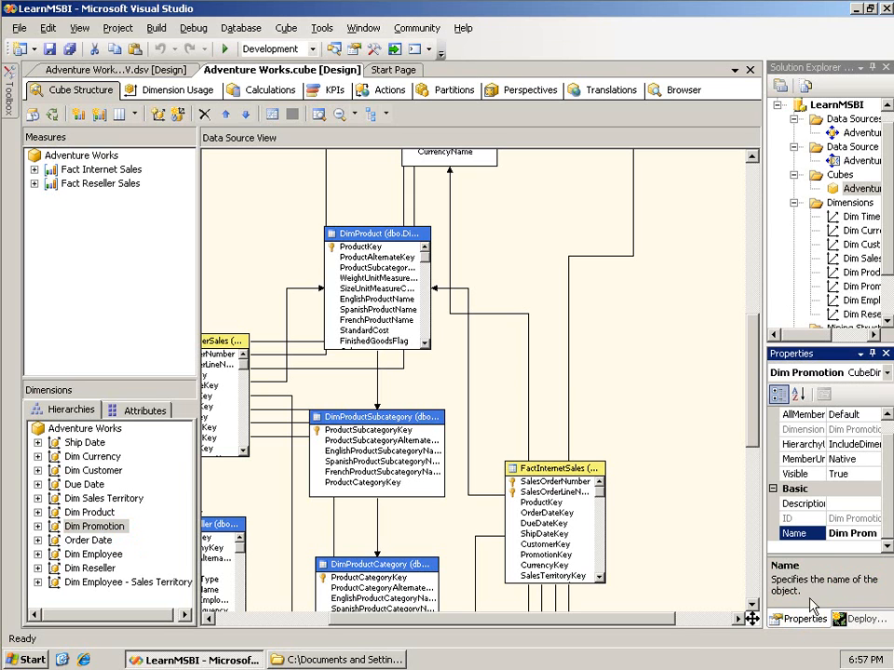
pyautogui.click(856, 533)
pyautogui.press('BackSpace')
pyautogui.press('BackSpace')
pyautogui.press('BackSpace')
pyautogui.press('BackSpace')
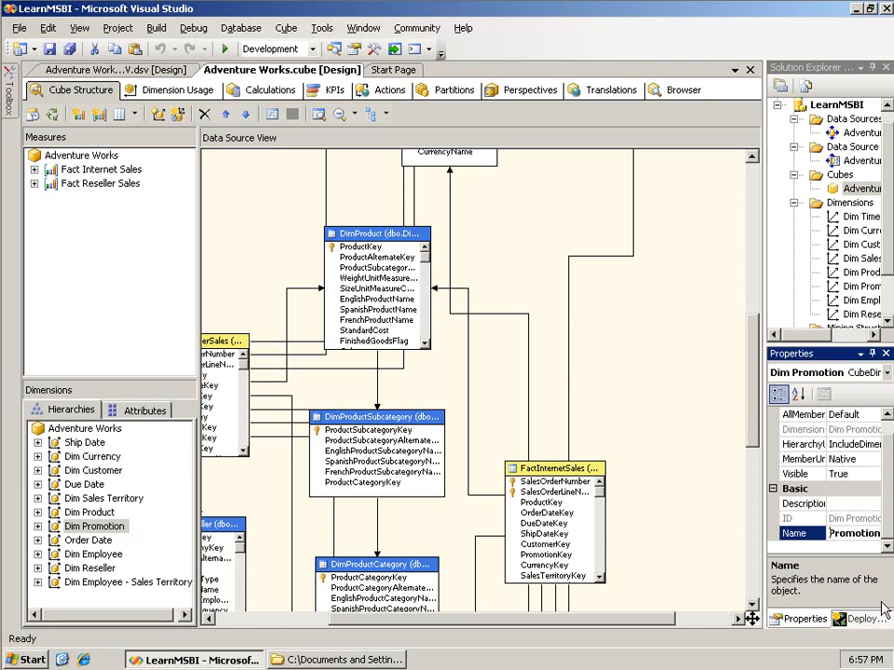
# Step: Deploy the solution with the renamed dimension and reconnect the cube browser to the server
pyautogui.click(156, 29)
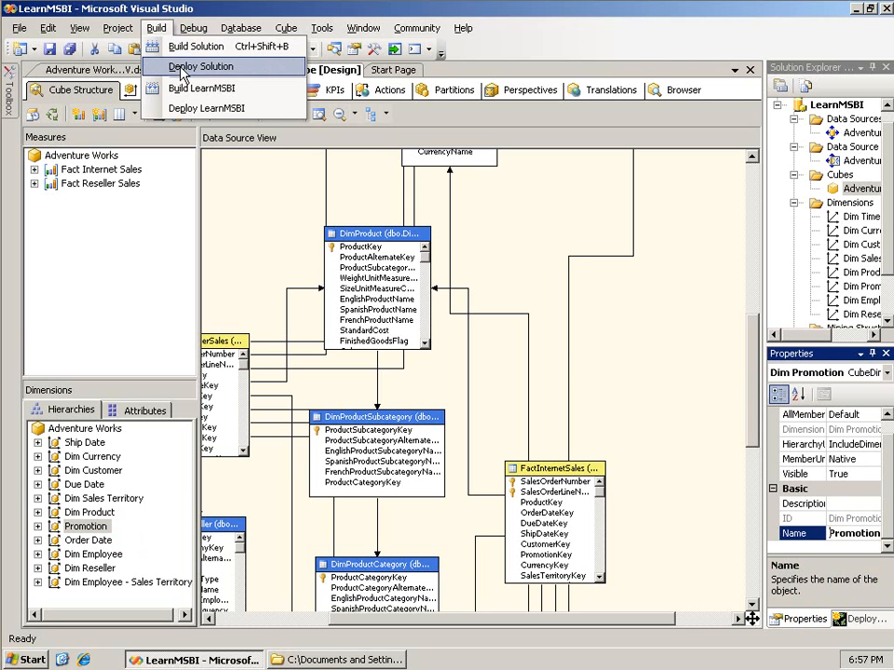
pyautogui.click(182, 71)
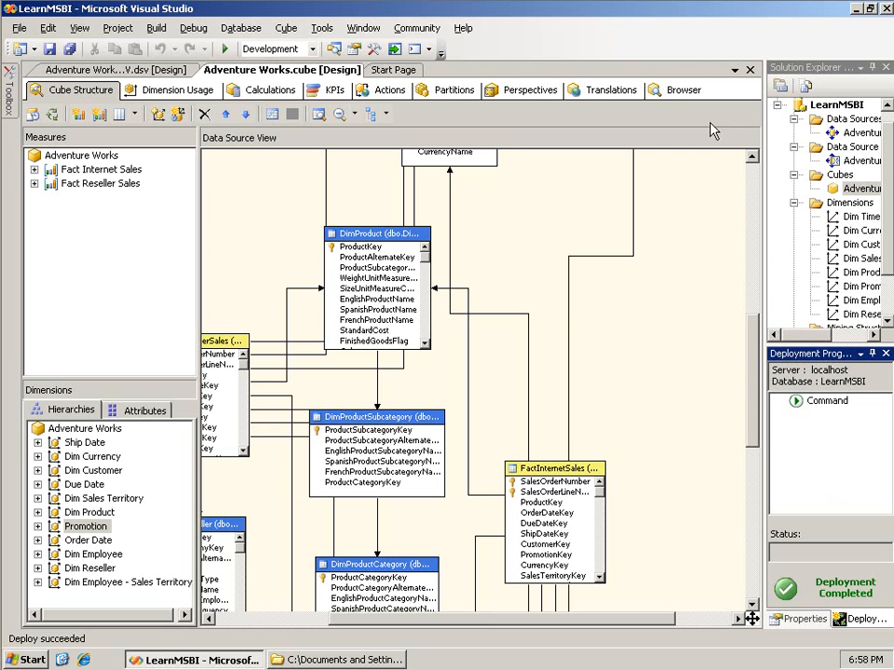
pyautogui.click(684, 93)
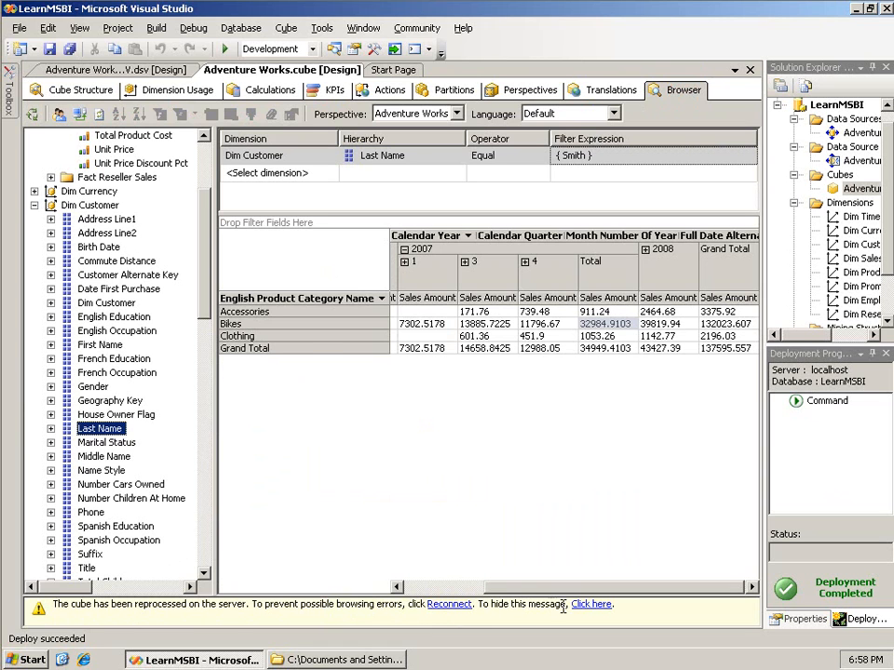
pyautogui.click(80, 113)
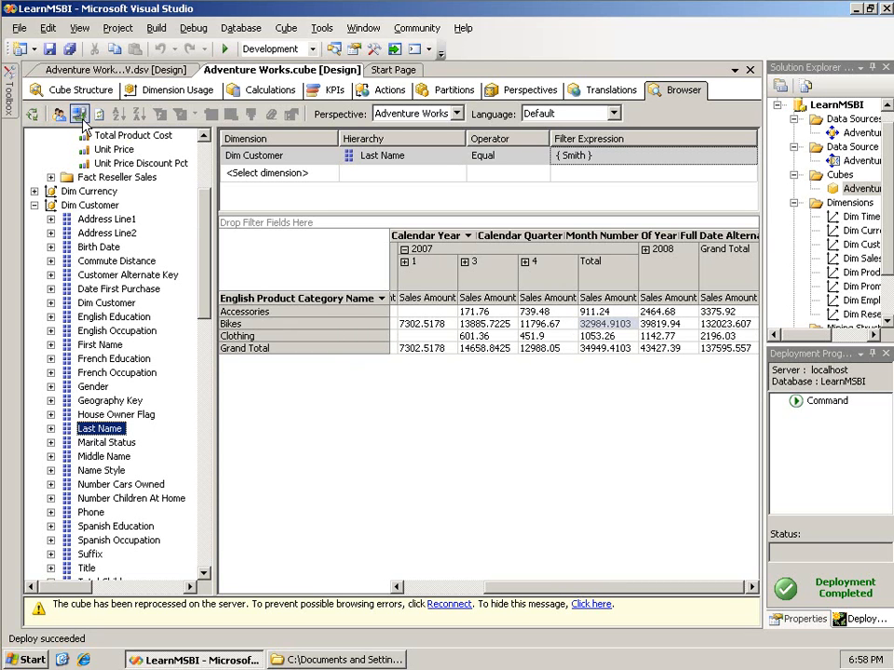
pyautogui.click(80, 114)
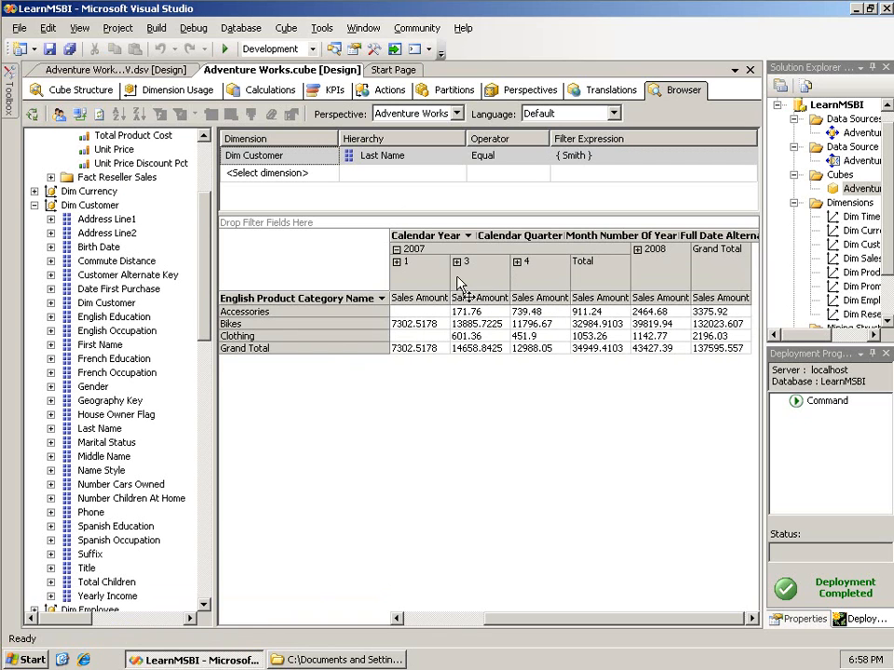
# Step: Collapse Dim Customer and Dim Product in the browser's cube tree and select the Promotion dimension
pyautogui.click(35, 205)
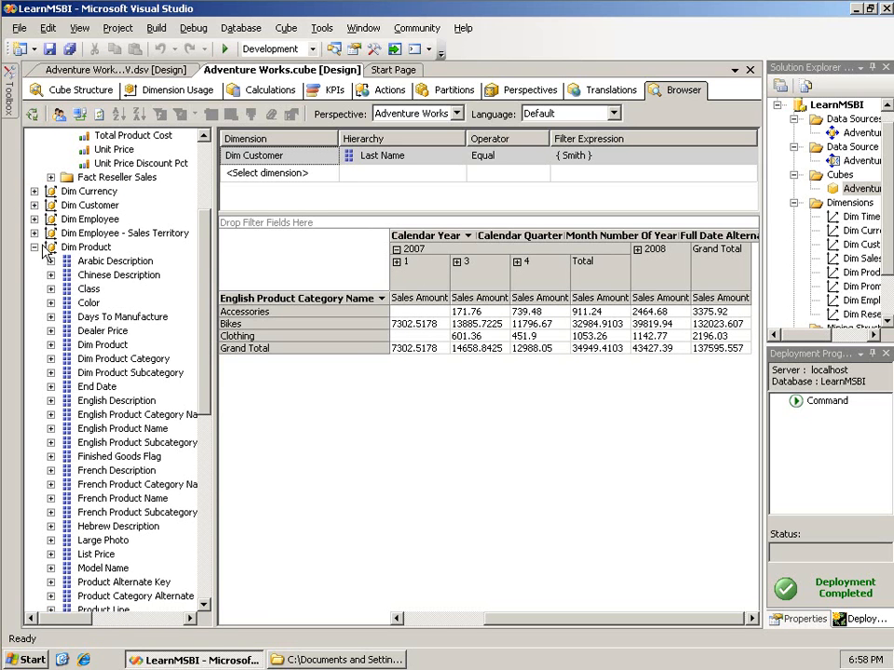
pyautogui.click(35, 247)
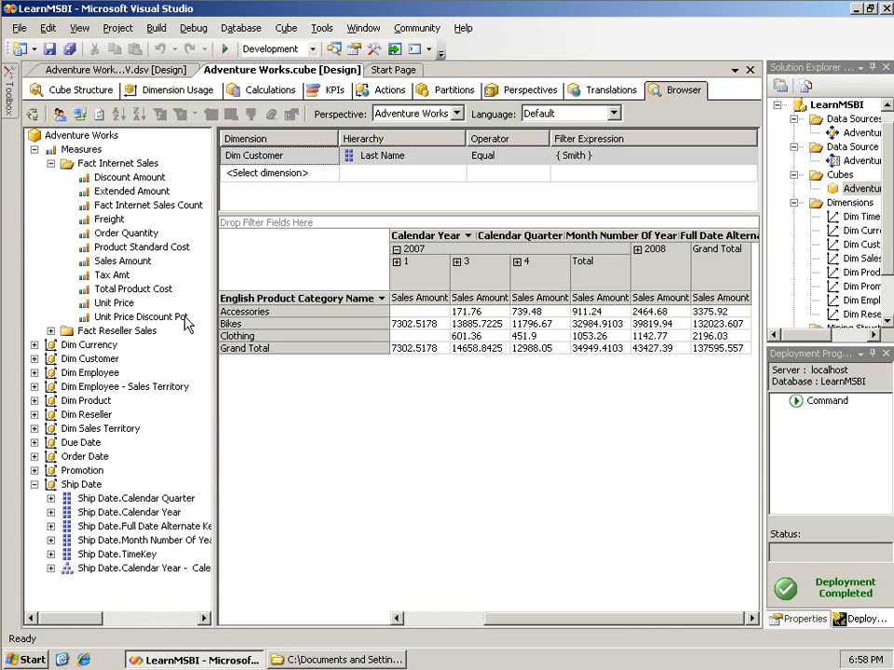
pyautogui.click(82, 470)
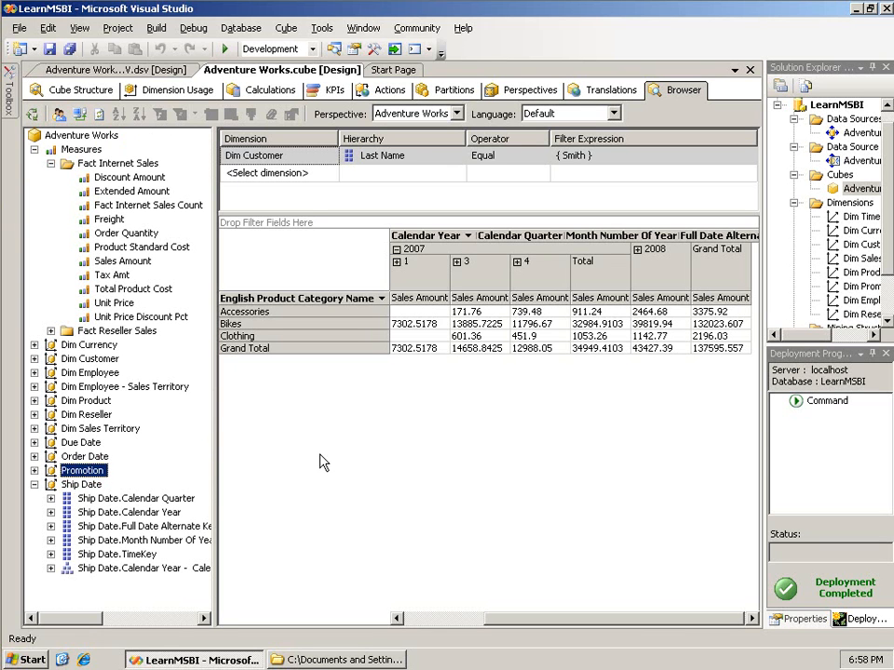